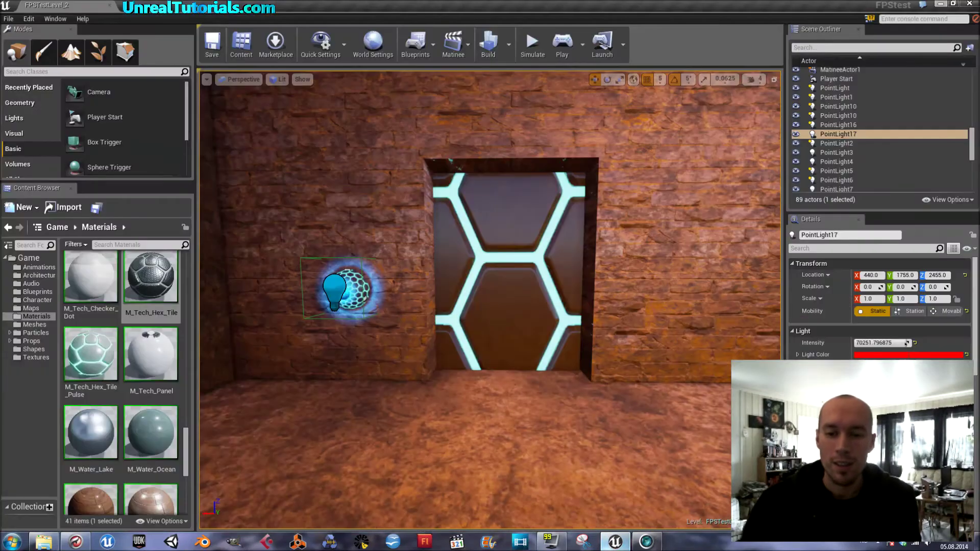
# Step: Start a game preview from the floor in front of the hexagon-patterned door and walk up to the blue sphere switch beside it
pyautogui.moveTo(490, 301); pyautogui.dragTo(461, 286, button='right')
pyautogui.press('s')
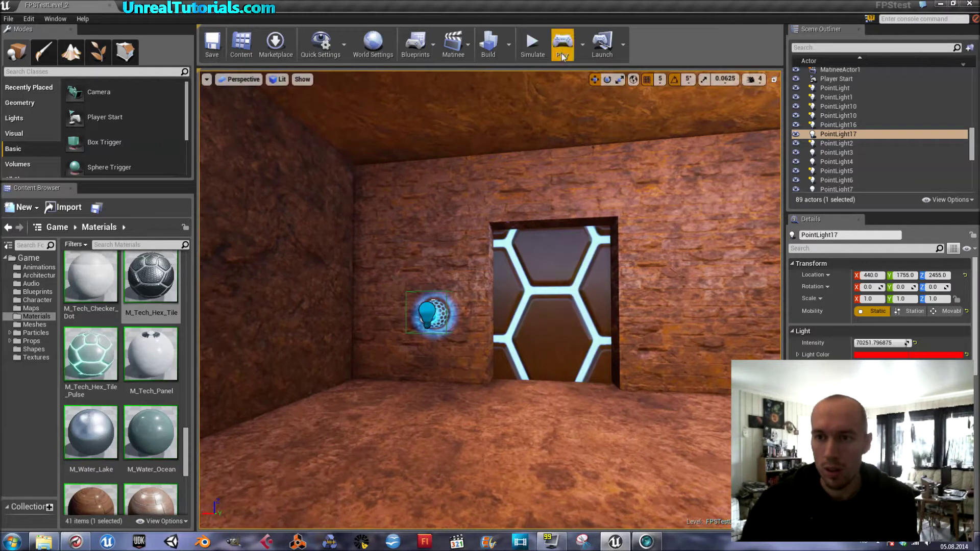
pyautogui.rightClick(523, 455)
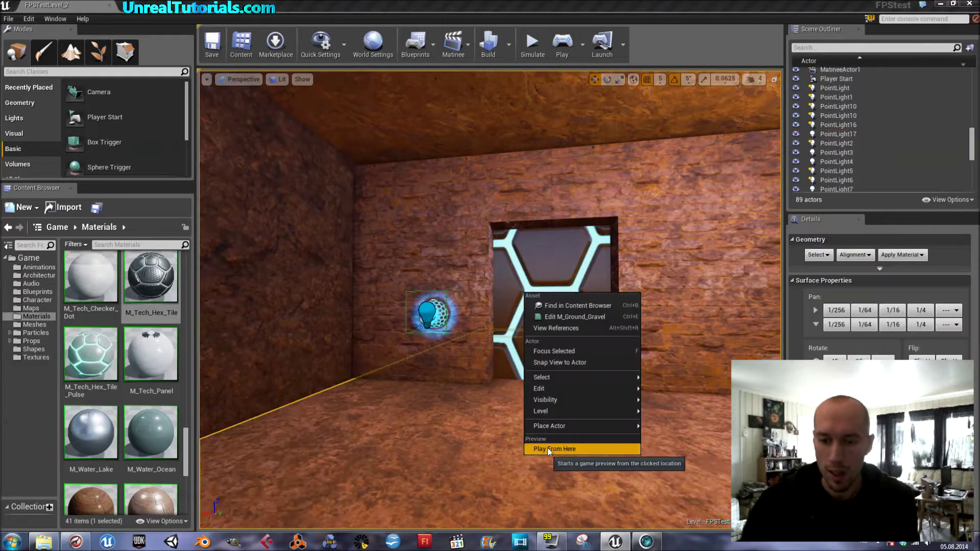
pyautogui.click(547, 448)
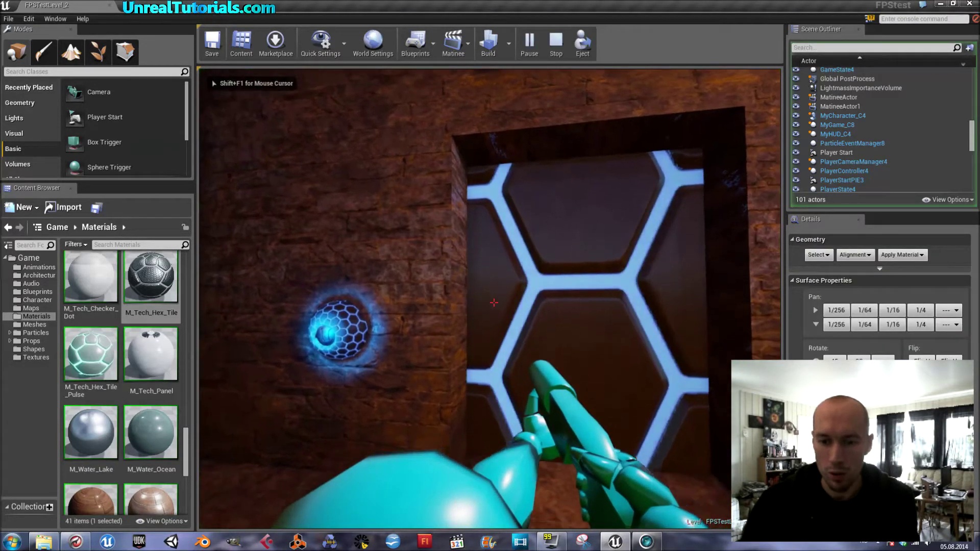
pyautogui.press('s')
pyautogui.press('a')
pyautogui.press('w')
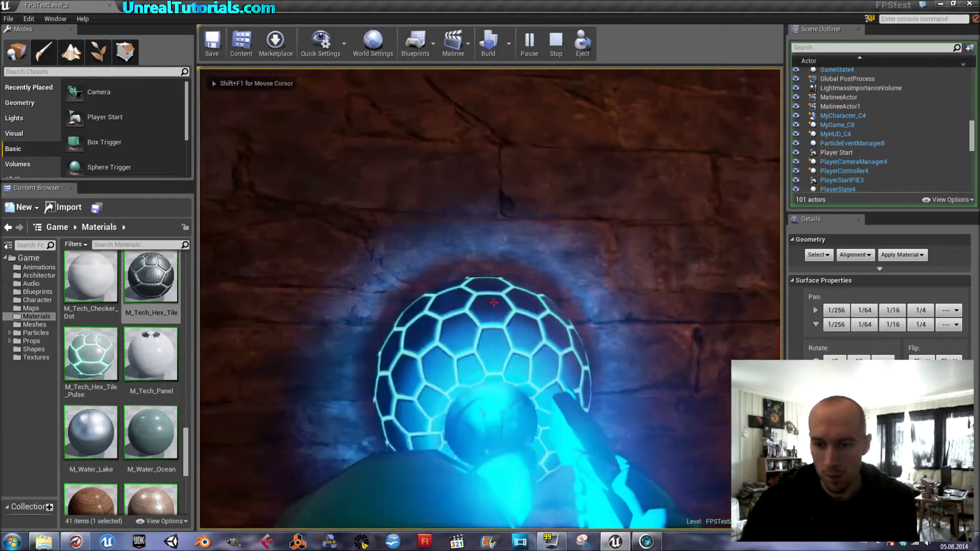
pyautogui.press('s')
pyautogui.press('d')
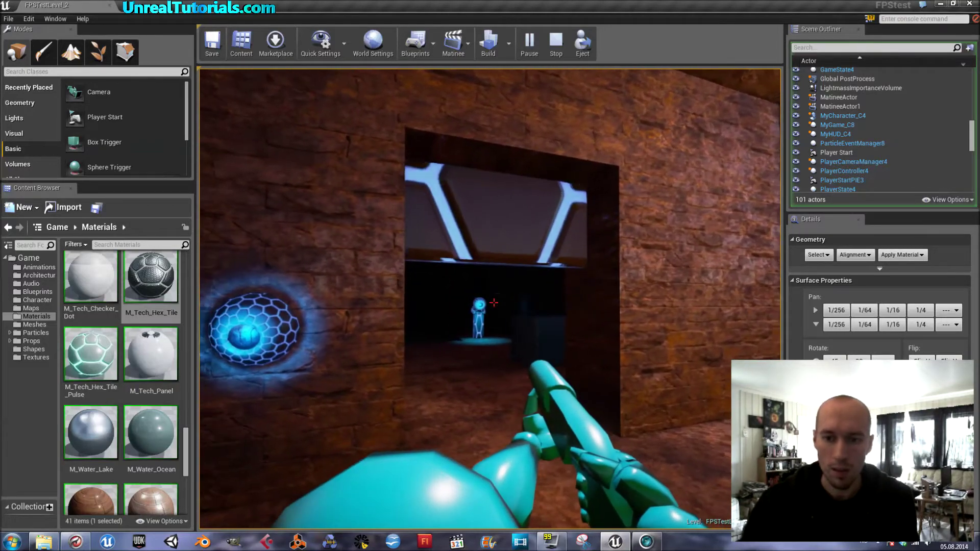
# Step: Walk through the door and examine the red sphere switch and the glowing pedestal in the dark room, ending the preview
pyautogui.press('w')
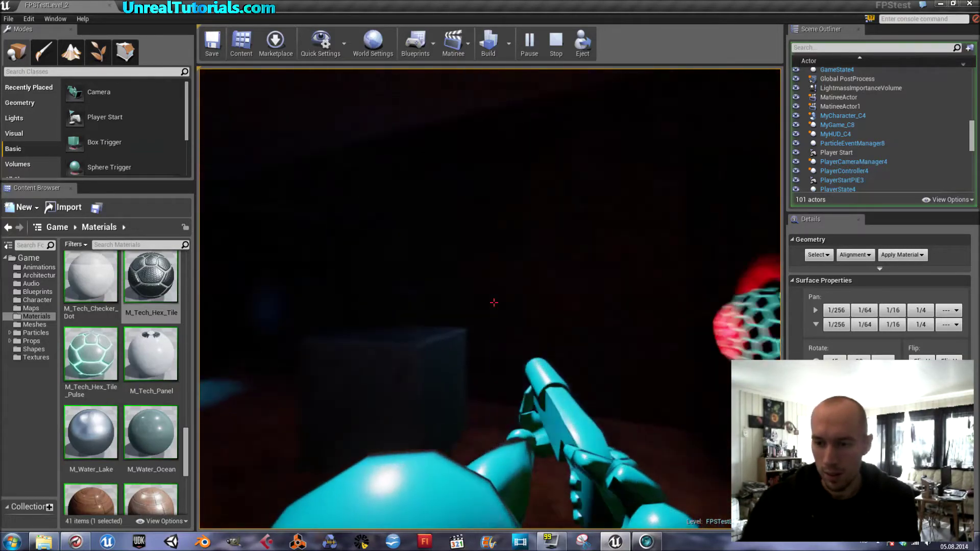
pyautogui.press('w')
pyautogui.press('s')
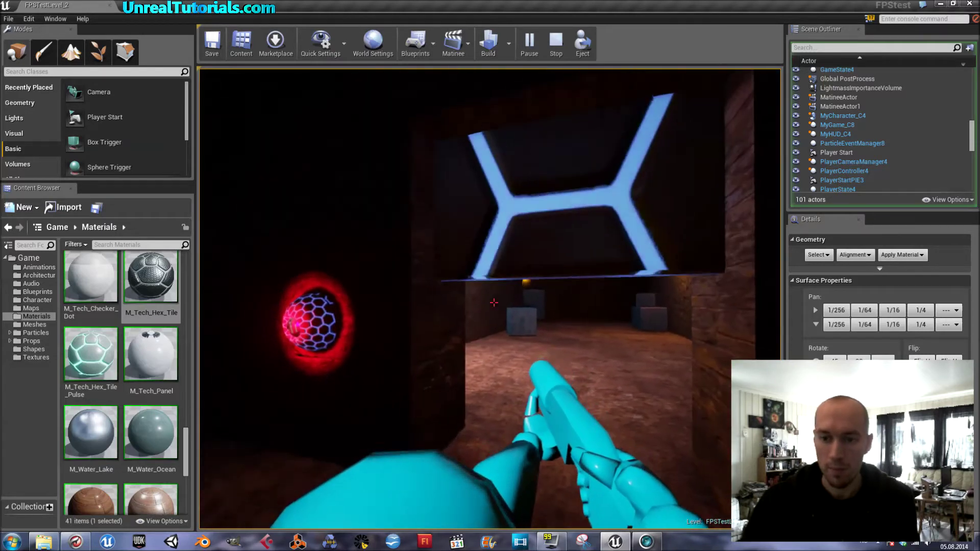
pyautogui.press('s')
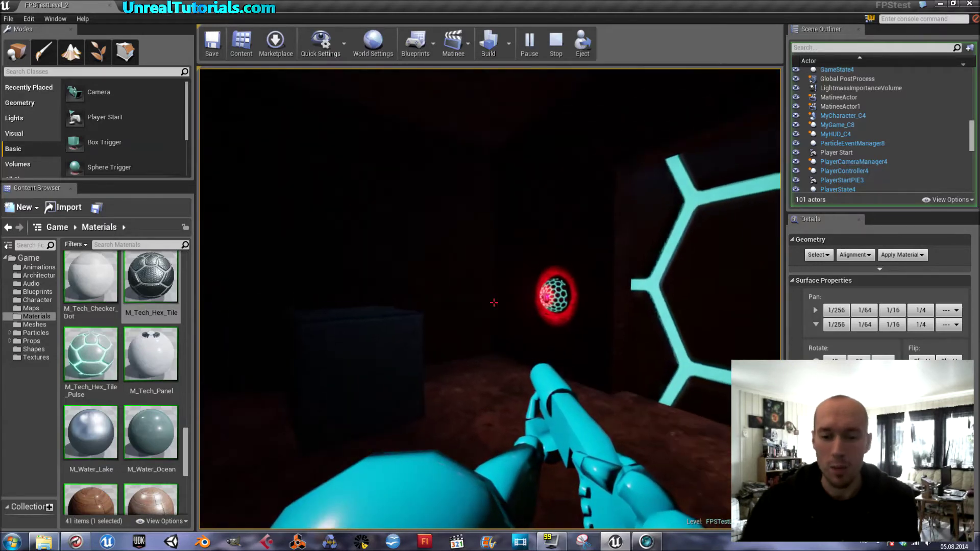
pyautogui.press('s')
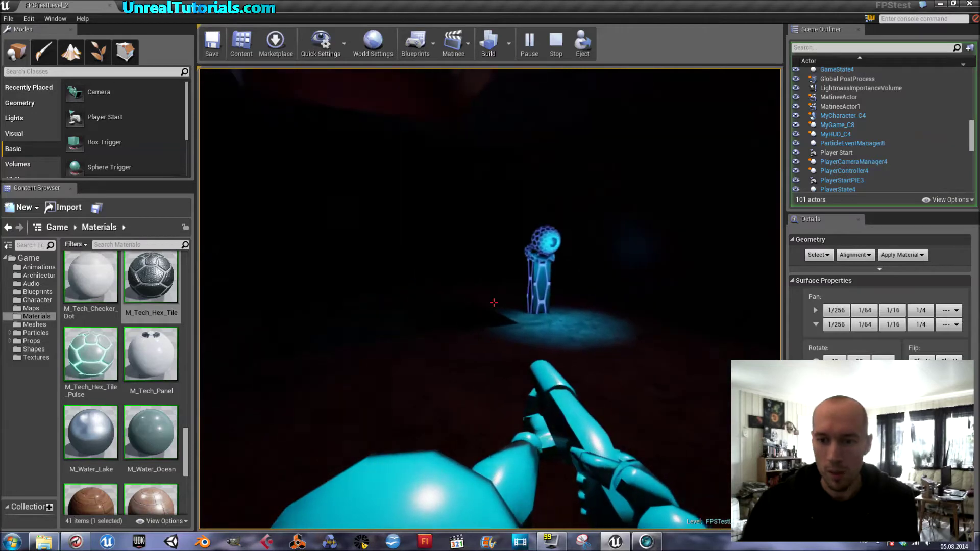
pyautogui.press('w')
pyautogui.press('s')
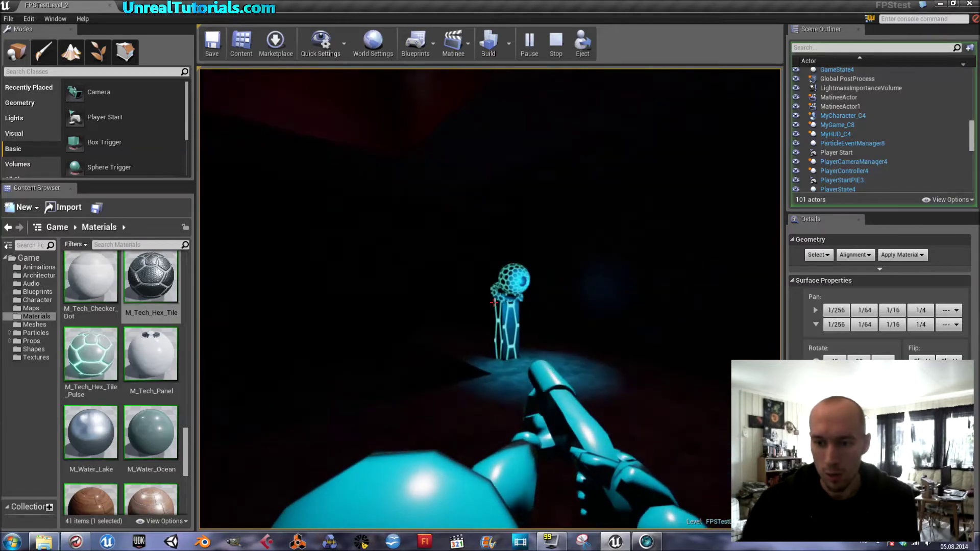
pyautogui.press('w')
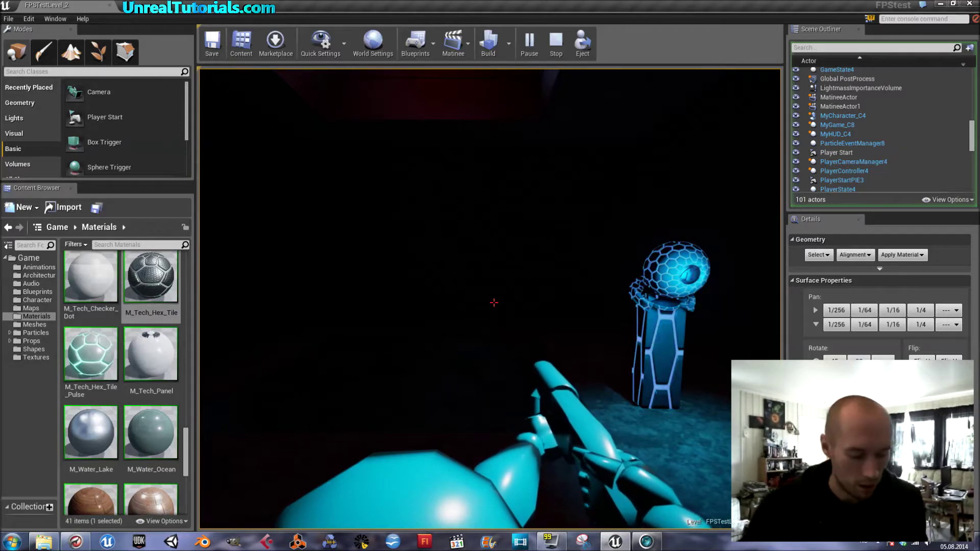
pyautogui.press('Escape')
# Step: Place a Box Trigger on the floor beside the glowing blue pedestal
pyautogui.moveTo(489, 301)
pyautogui.mouseDown(button='right')
pyautogui.moveTo(502, 299)
pyautogui.moveTo(439, 293)
pyautogui.moveTo(485, 293)
pyautogui.mouseUp(button='right')
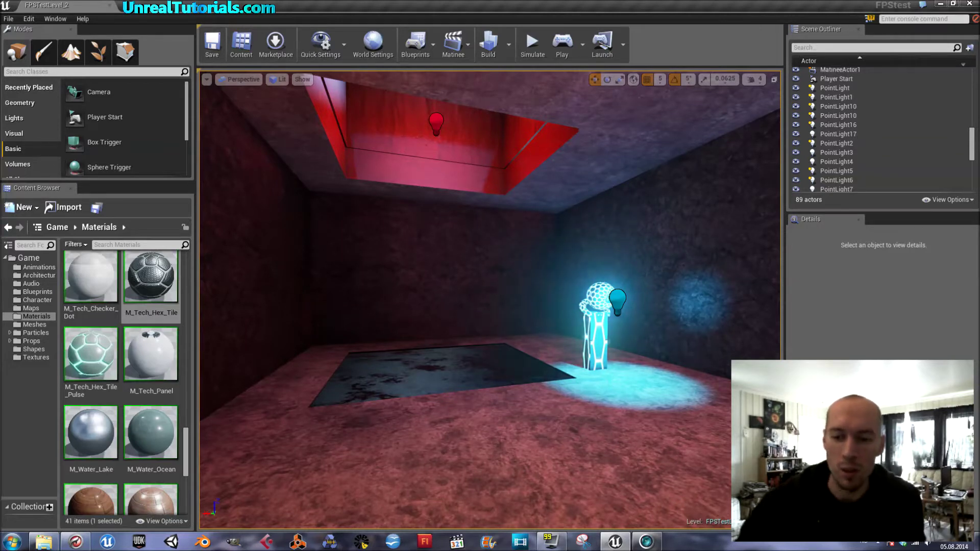
pyautogui.press('d')
pyautogui.moveTo(490, 301)
pyautogui.mouseDown(button='right')
pyautogui.moveTo(457, 294)
pyautogui.moveTo(475, 301)
pyautogui.mouseUp(button='right')
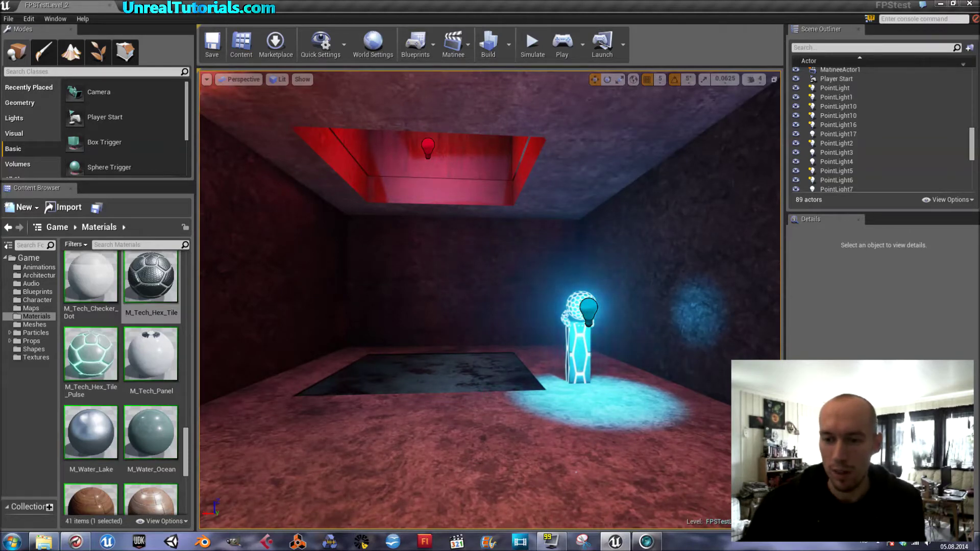
pyautogui.press('w')
pyautogui.moveTo(490, 301)
pyautogui.mouseDown(button='right')
pyautogui.moveTo(492, 314)
pyautogui.moveTo(486, 305)
pyautogui.mouseUp(button='right')
pyautogui.press('s')
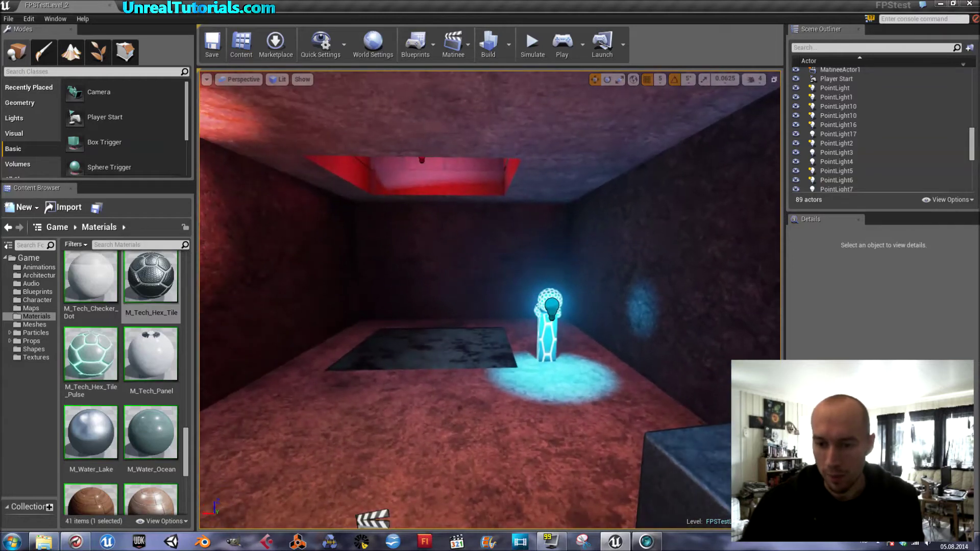
pyautogui.rightClick(522, 233)
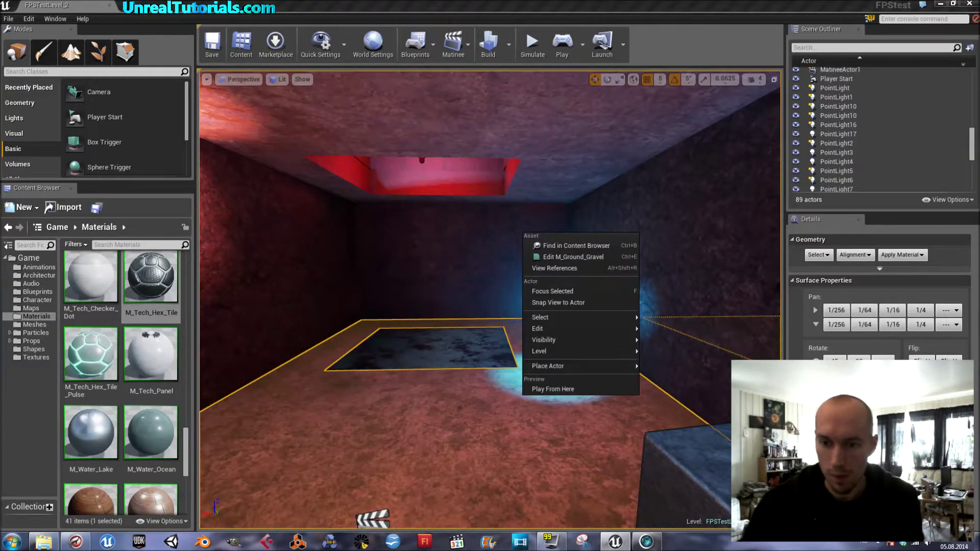
pyautogui.rightClick(490, 232)
pyautogui.moveTo(111, 147); pyautogui.dragTo(555, 368)
# Step: Move the box trigger up around the pedestal's sphere, to about X 440, Y 1385, Z 275
pyautogui.scroll(5, 561, 372)
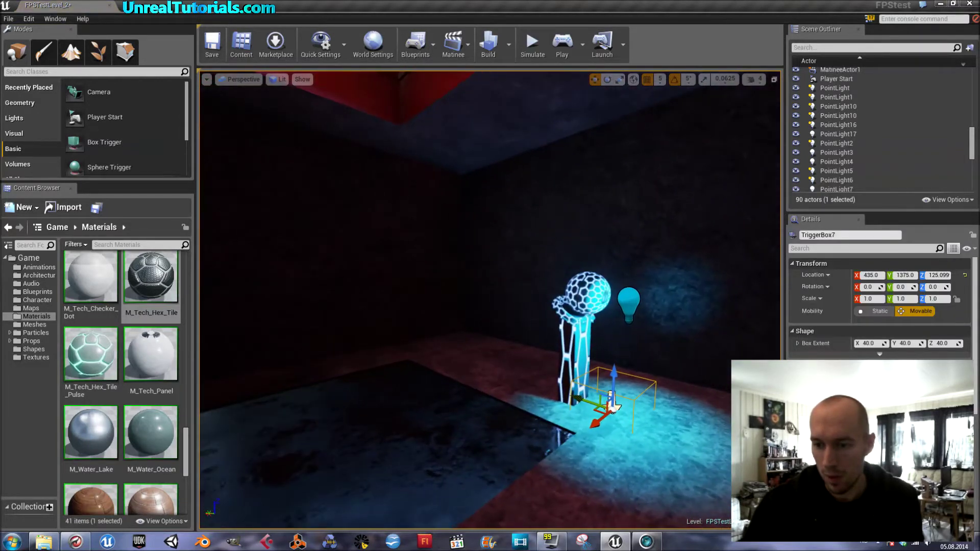
pyautogui.moveTo(611, 404); pyautogui.dragTo(609, 254)
pyautogui.moveTo(580, 297); pyautogui.dragTo(637, 273, button='right')
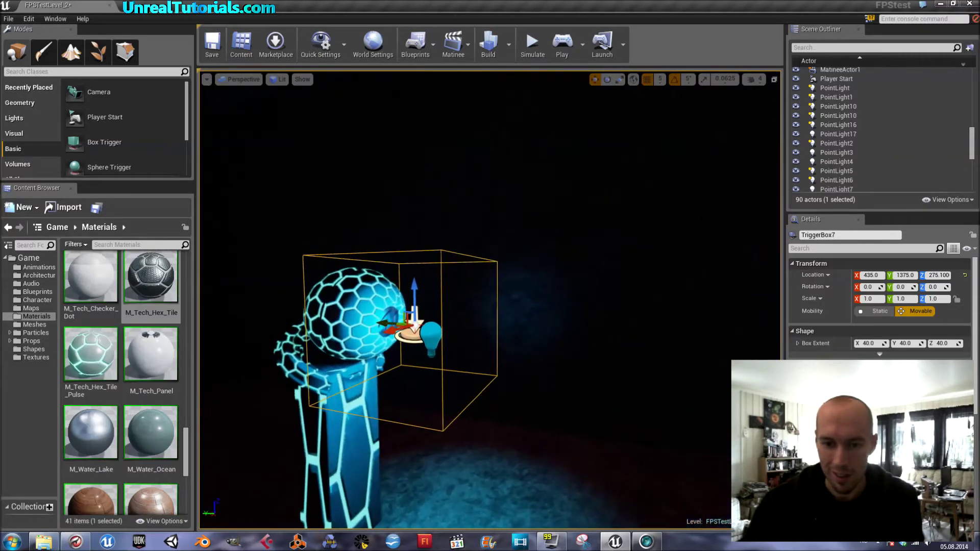
pyautogui.moveTo(384, 323); pyautogui.dragTo(369, 323)
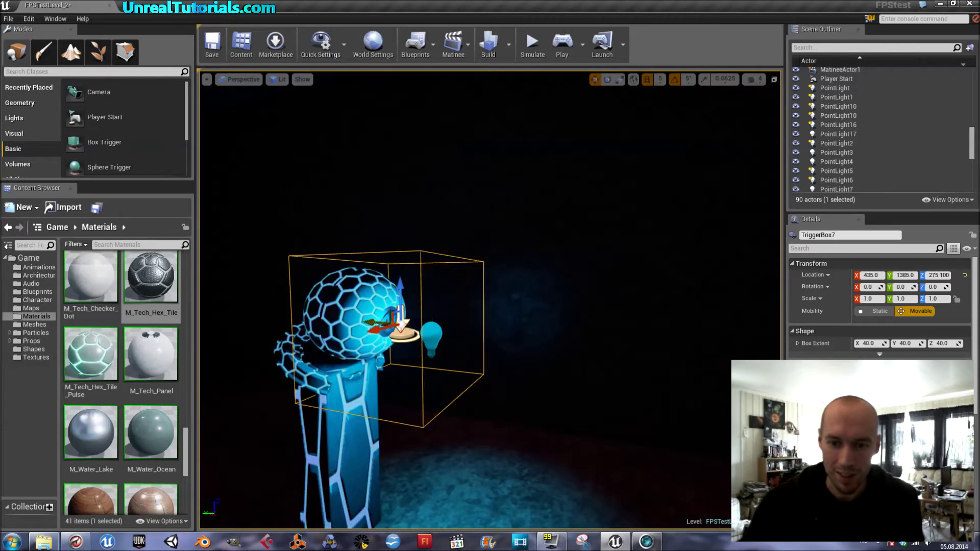
pyautogui.moveTo(368, 323); pyautogui.dragTo(273, 319, button='right')
pyautogui.moveTo(437, 329); pyautogui.dragTo(428, 329)
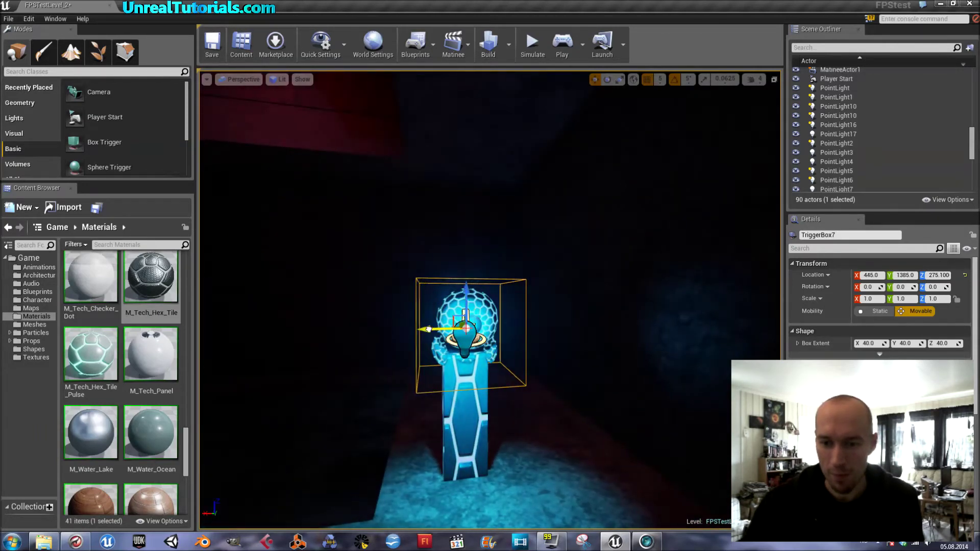
pyautogui.moveTo(432, 328); pyautogui.dragTo(378, 328, button='right')
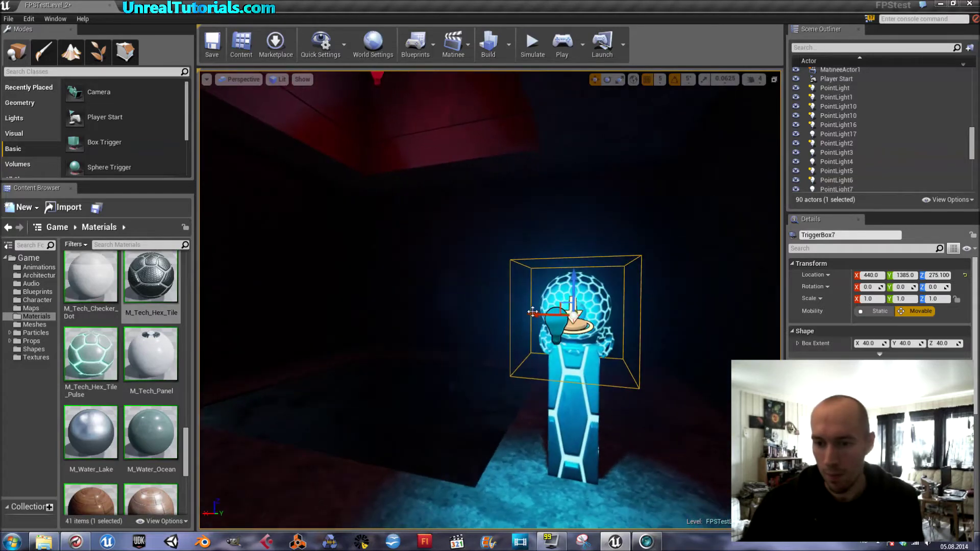
pyautogui.moveTo(530, 313); pyautogui.dragTo(524, 313)
# Step: Select the glowing elevator platform Door_3 and create a new Matinee
pyautogui.moveTo(524, 313); pyautogui.dragTo(454, 365, button='right')
pyautogui.click(460, 356)
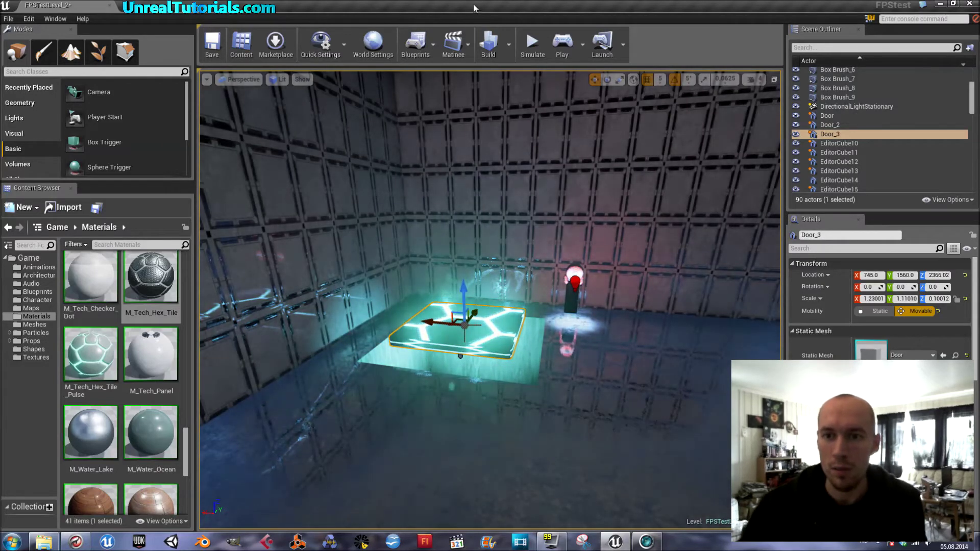
pyautogui.click(458, 50)
pyautogui.click(467, 75)
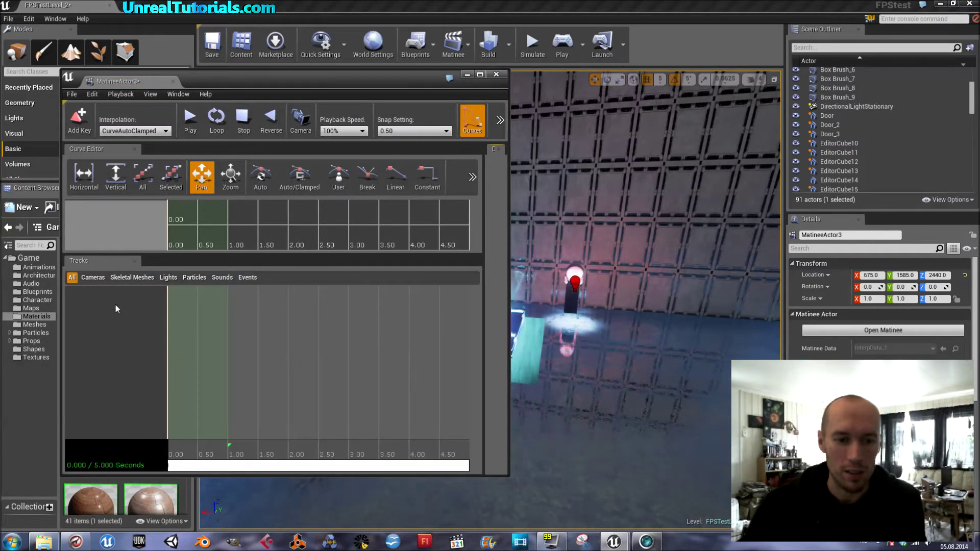
# Step: Add an empty group named CallElevator to the Matinee
pyautogui.rightClick(115, 308)
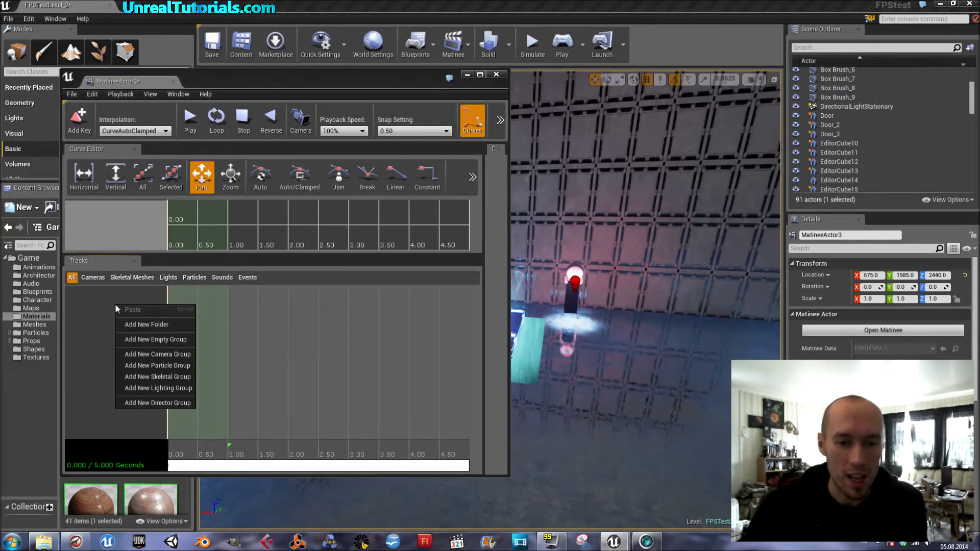
pyautogui.click(137, 341)
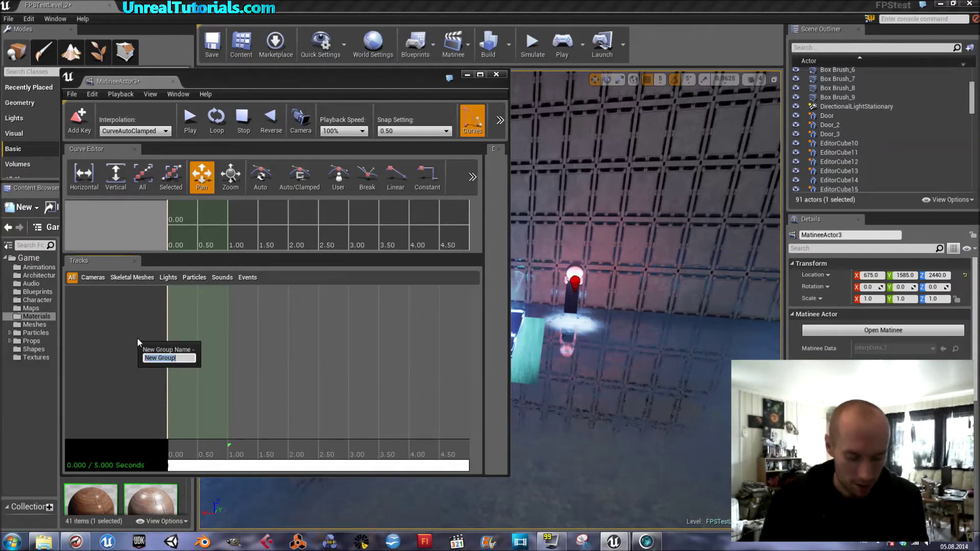
pyautogui.write('CallE')
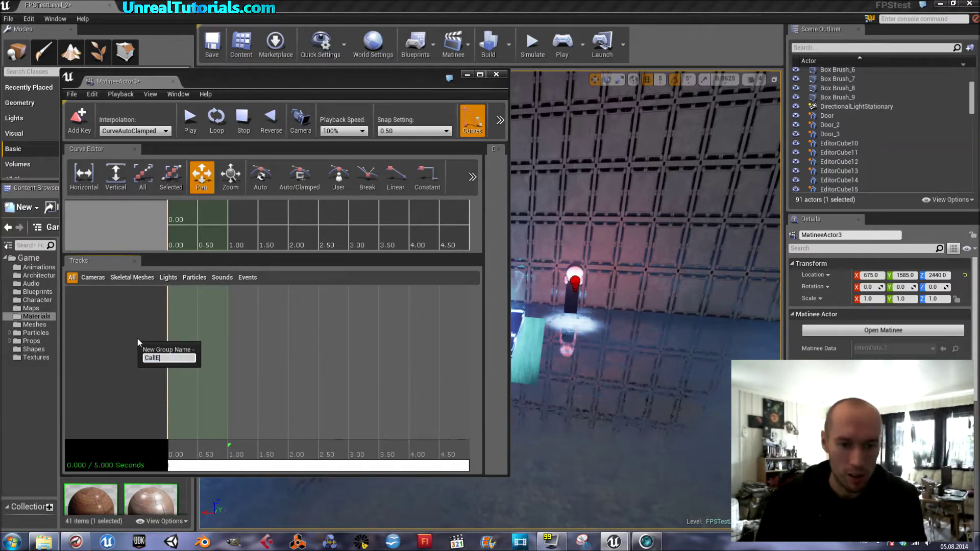
pyautogui.write('levator')
pyautogui.press('Return')
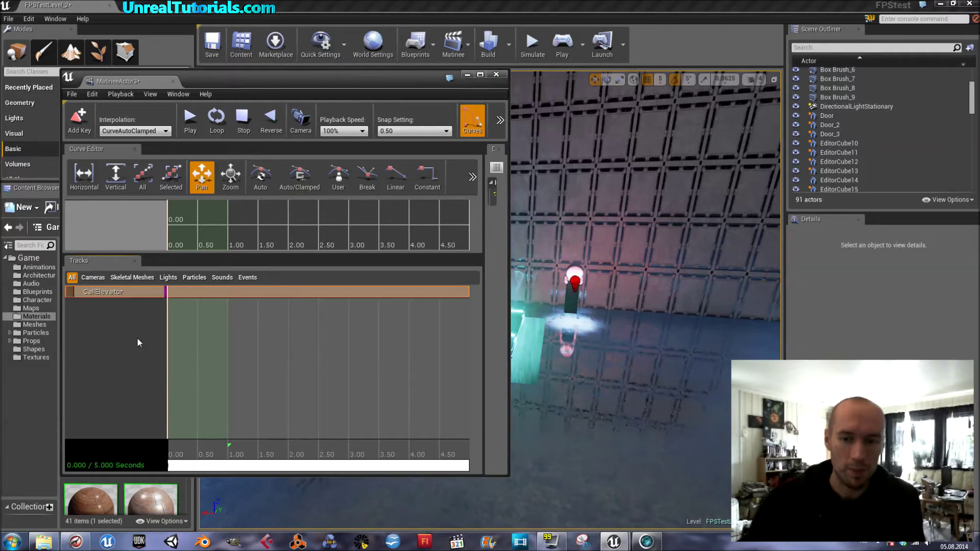
# Step: Try adding a movement track to the CallElevator group with the elevator platform selected, and delete that track
pyautogui.moveTo(646, 301); pyautogui.dragTo(581, 278, button='right')
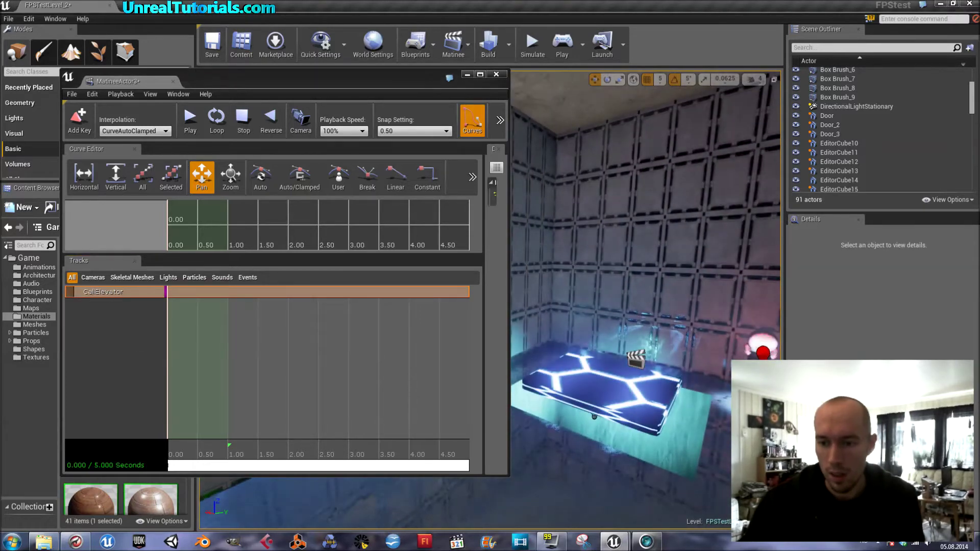
pyautogui.click(593, 416)
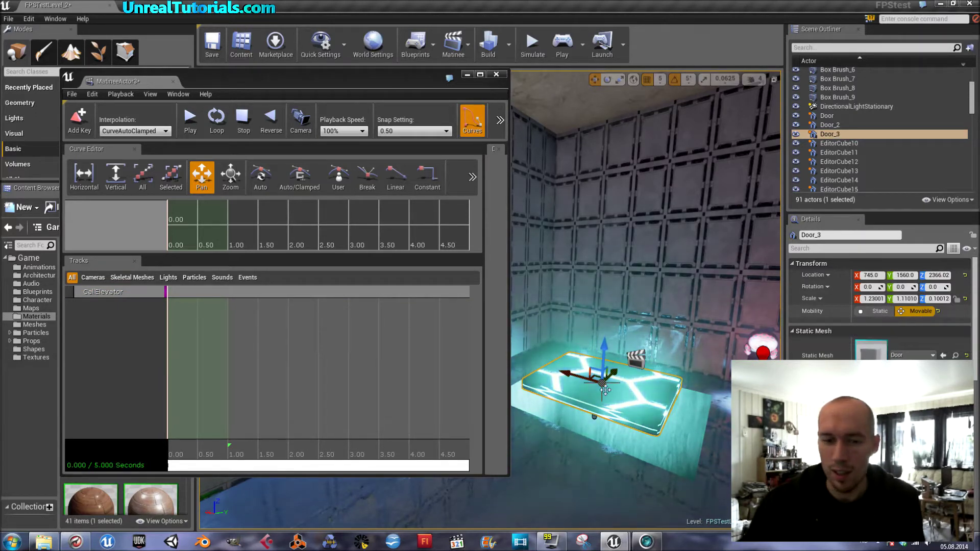
pyautogui.rightClick(138, 292)
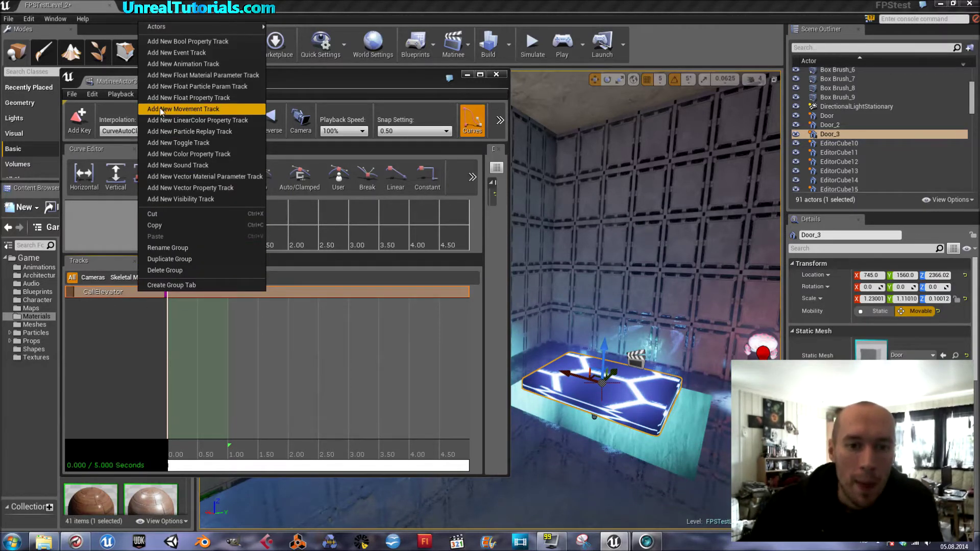
pyautogui.click(200, 110)
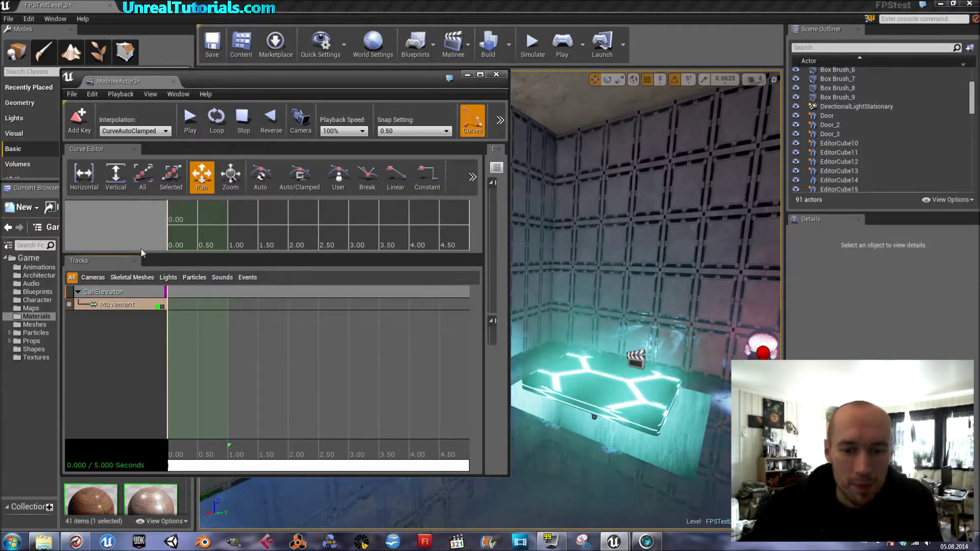
pyautogui.press('Delete')
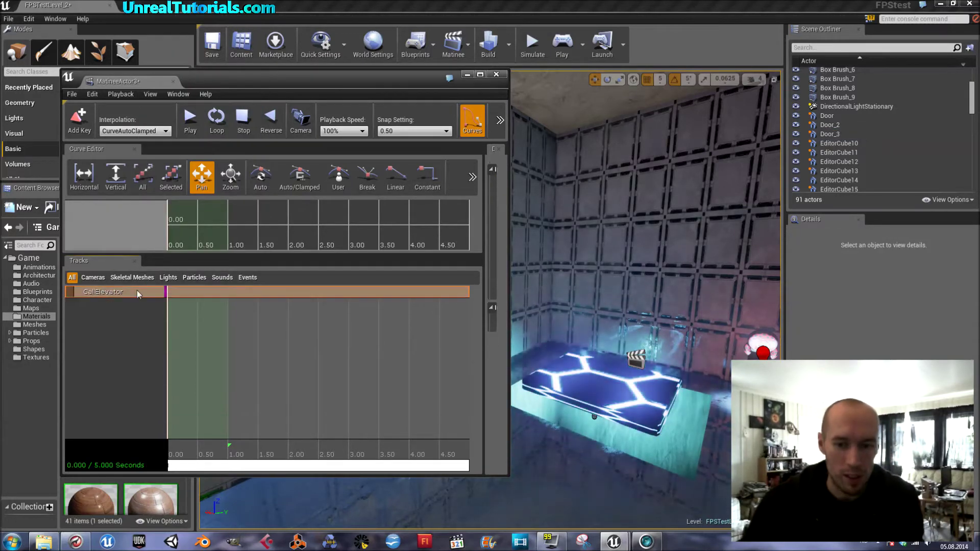
# Step: Assign the elevator platform Door_3 to the CallElevator group as its actor
pyautogui.click(536, 367)
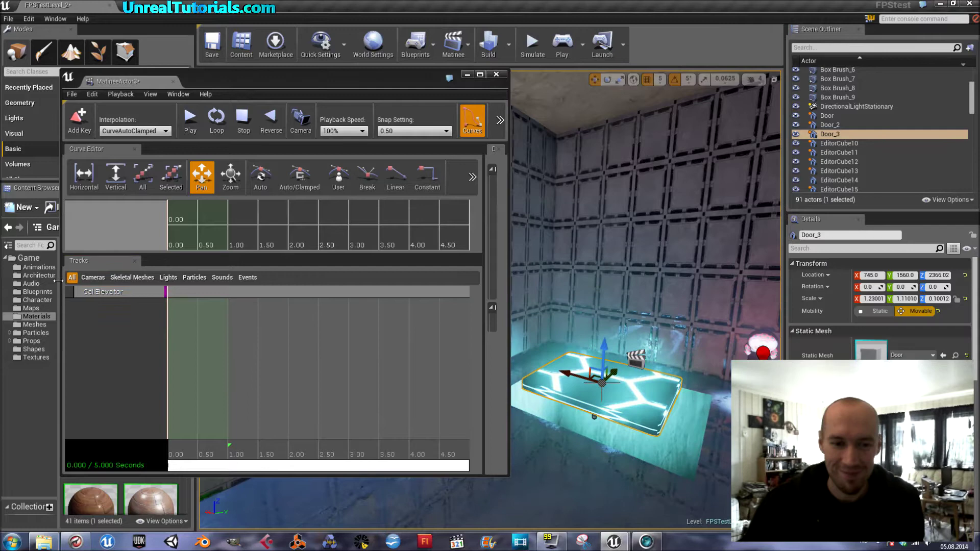
pyautogui.rightClick(134, 291)
pyautogui.moveTo(204, 25)
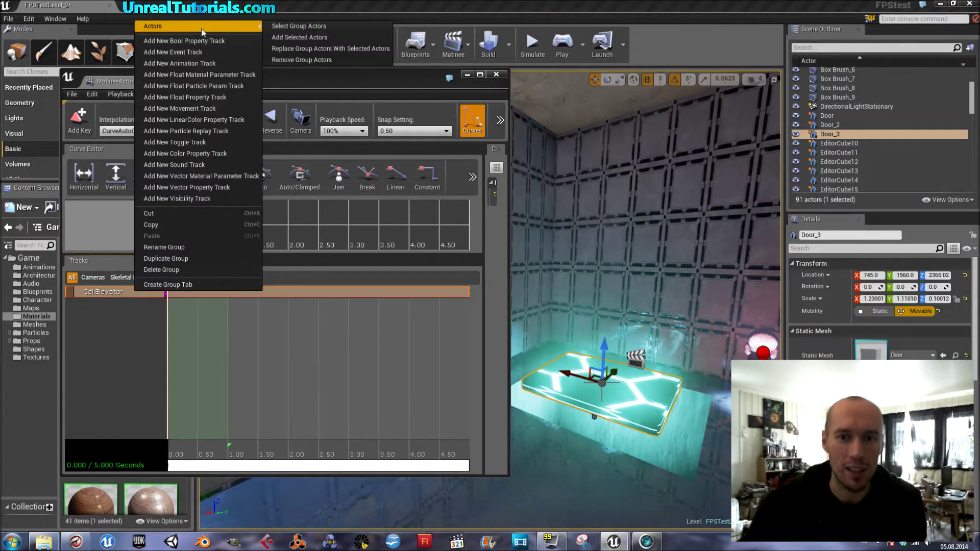
pyautogui.click(314, 39)
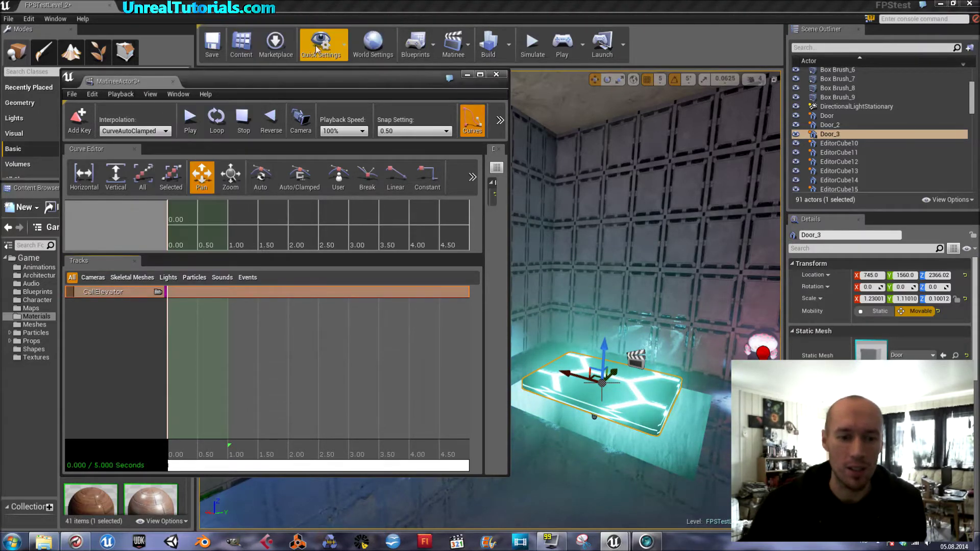
# Step: Add a new movement track to the CallElevator group
pyautogui.rightClick(126, 291)
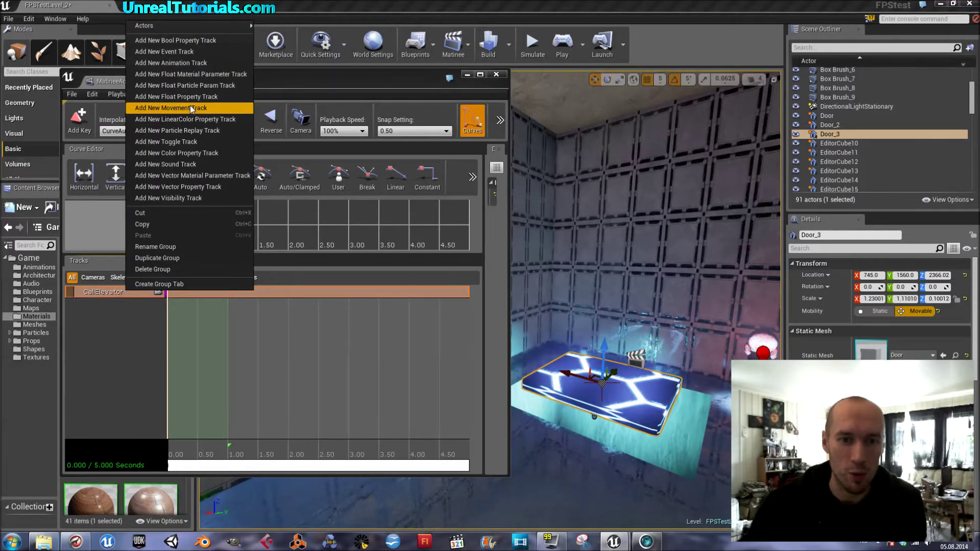
pyautogui.click(173, 107)
pyautogui.scroll(-3, 207, 352)
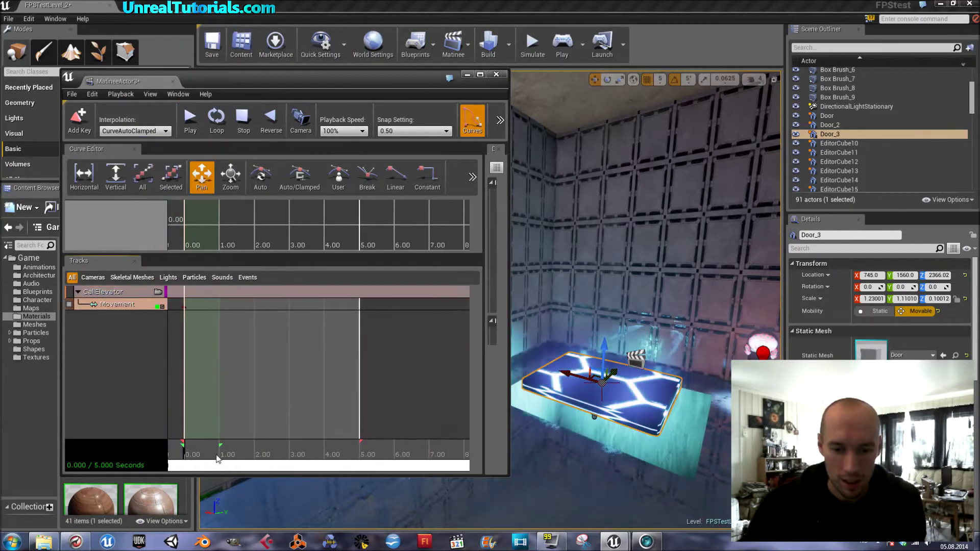
# Step: Extend the Matinee sequence to about 20 seconds and stretch the green loop section to the sequence's end
pyautogui.scroll(-3, 237, 446)
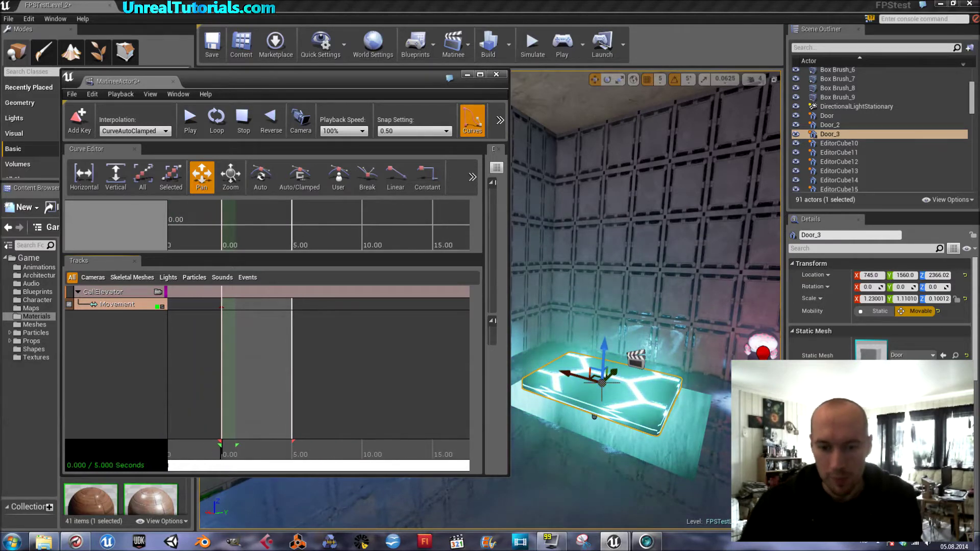
pyautogui.click(292, 445)
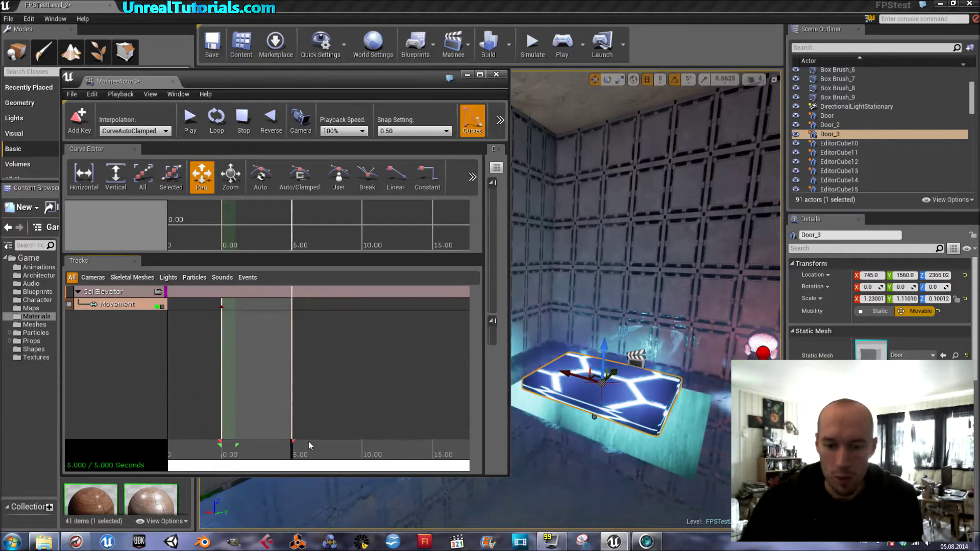
pyautogui.moveTo(318, 443); pyautogui.dragTo(427, 446)
pyautogui.scroll(-2, 353, 438)
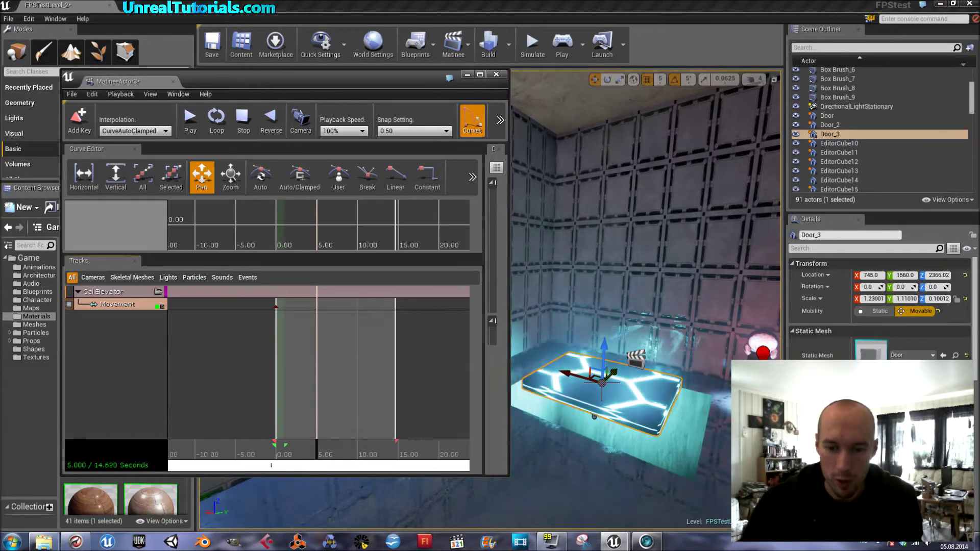
pyautogui.click(407, 443)
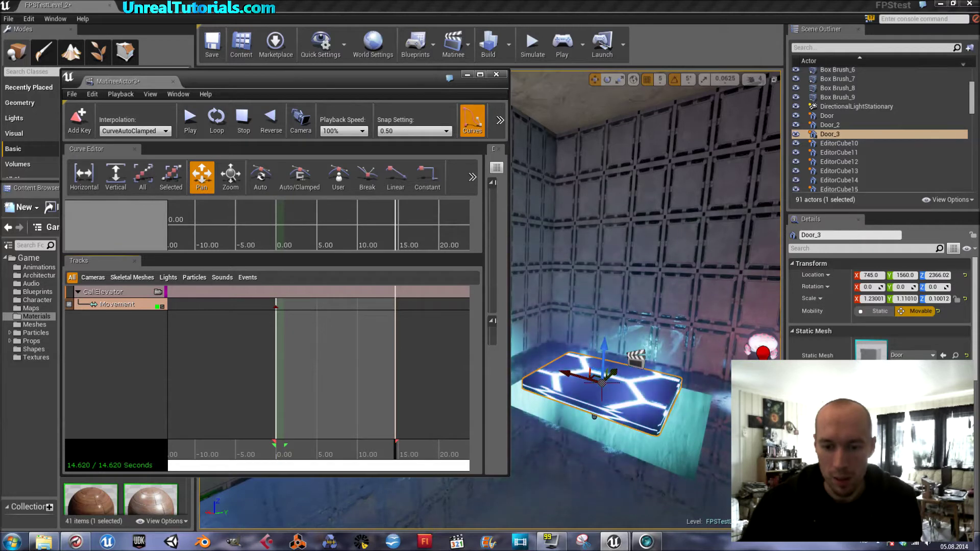
pyautogui.moveTo(396, 442)
pyautogui.mouseDown()
pyautogui.moveTo(440, 443)
pyautogui.moveTo(275, 452)
pyautogui.mouseUp()
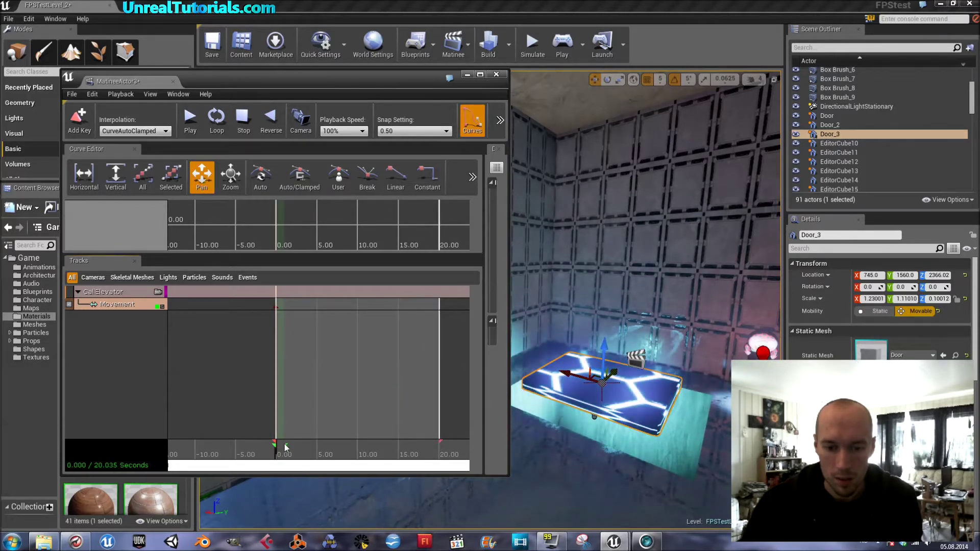
pyautogui.moveTo(286, 445); pyautogui.dragTo(440, 445)
# Step: Minimize the Matinee window and show the level in the Side view, framing the whole elevator shaft with both floors
pyautogui.moveTo(613, 245)
pyautogui.mouseDown(button='right')
pyautogui.moveTo(610, 222)
pyautogui.moveTo(645, 243)
pyautogui.moveTo(620, 230)
pyautogui.mouseUp(button='right')
pyautogui.press('s')
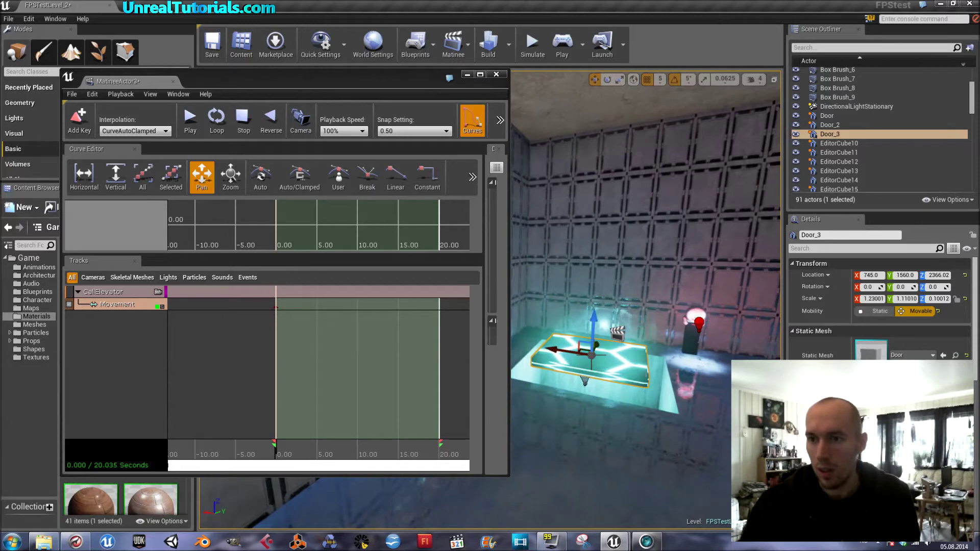
pyautogui.click(466, 76)
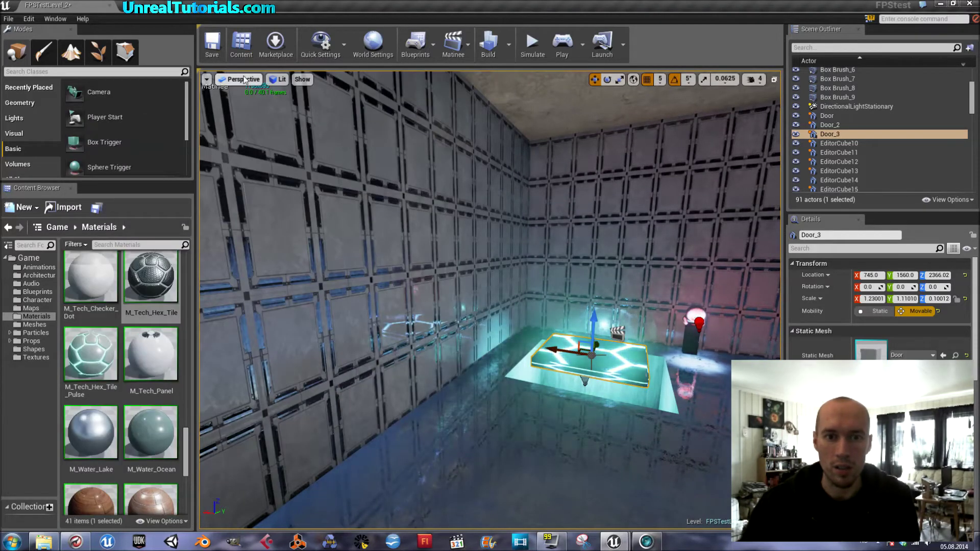
pyautogui.click(244, 79)
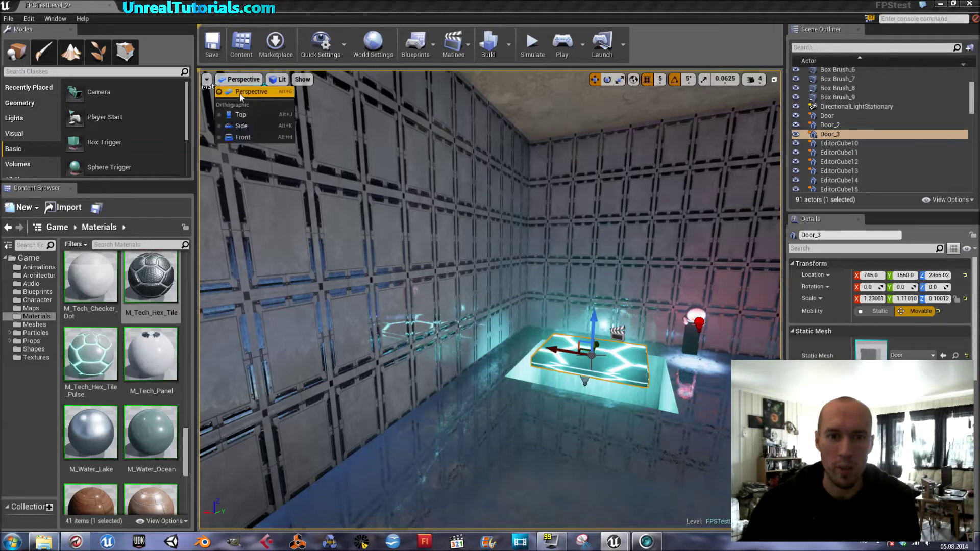
pyautogui.click(241, 125)
pyautogui.scroll(-5, 656, 369)
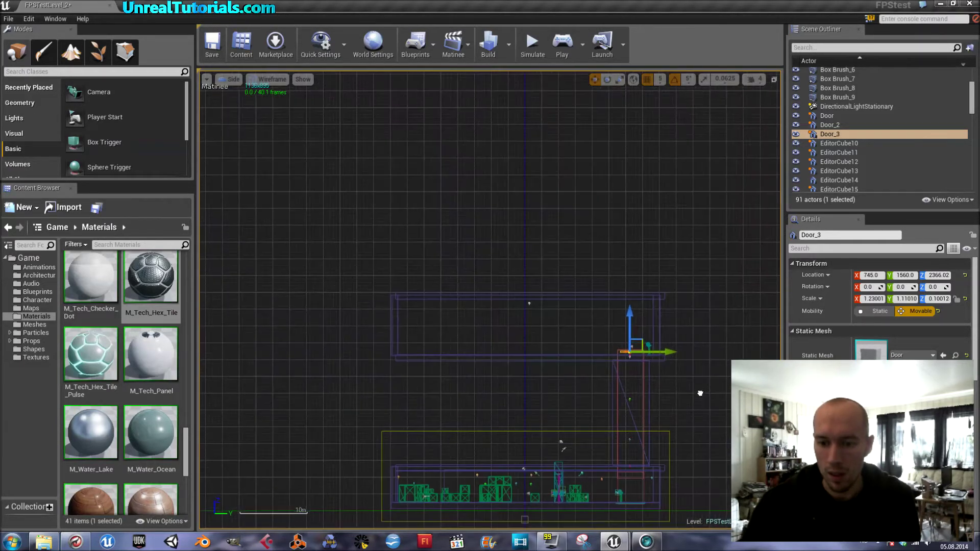
pyautogui.moveTo(699, 393); pyautogui.dragTo(622, 286, button='right')
pyautogui.scroll(3, 614, 293)
pyautogui.scroll(2, 614, 293)
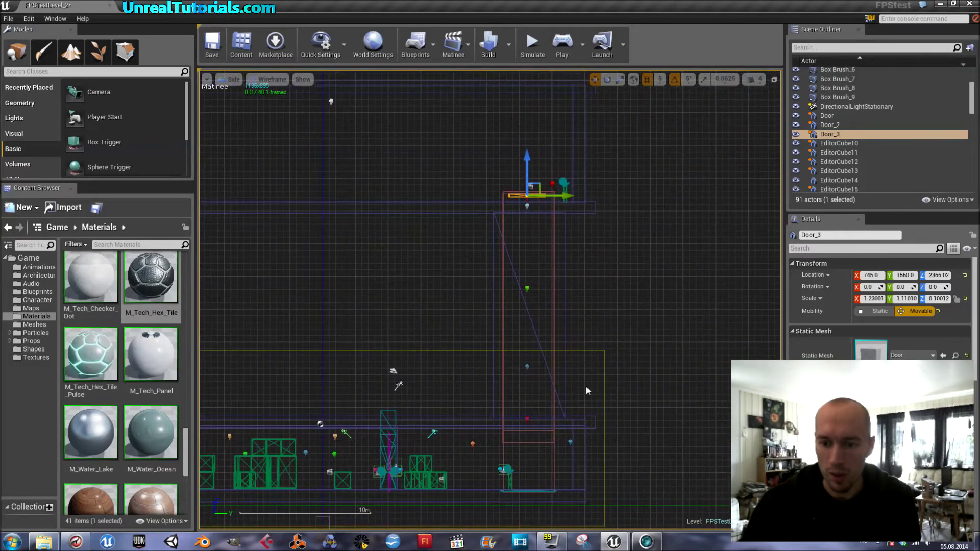
pyautogui.scroll(3, 662, 271)
pyautogui.moveTo(656, 273); pyautogui.dragTo(712, 262, button='right')
pyautogui.scroll(-2, 738, 273)
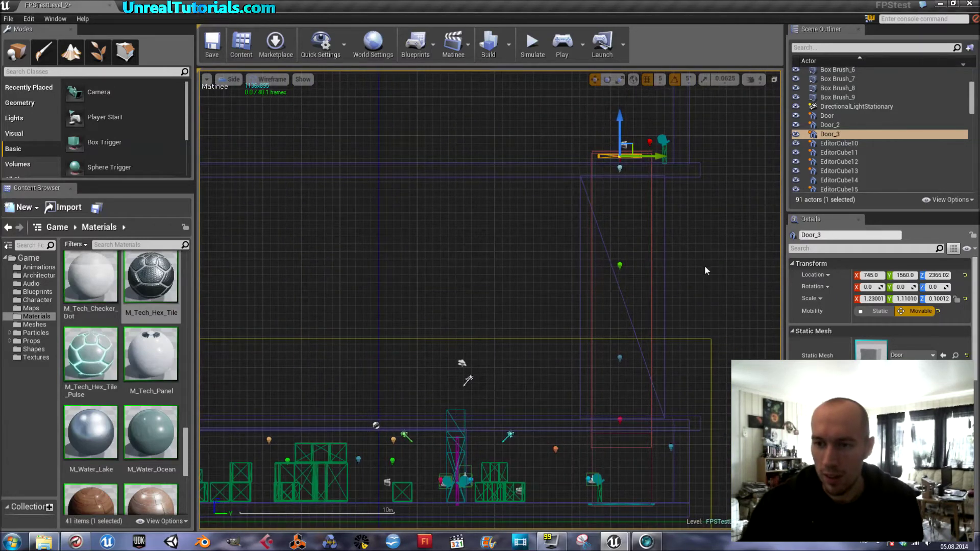
pyautogui.moveTo(705, 270); pyautogui.dragTo(700, 234, button='right')
# Step: In Matinee, key the platform lowered to the shaft's bottom at about 7.56 s, and key the same position again at about 10 s
pyautogui.moveTo(612, 542)
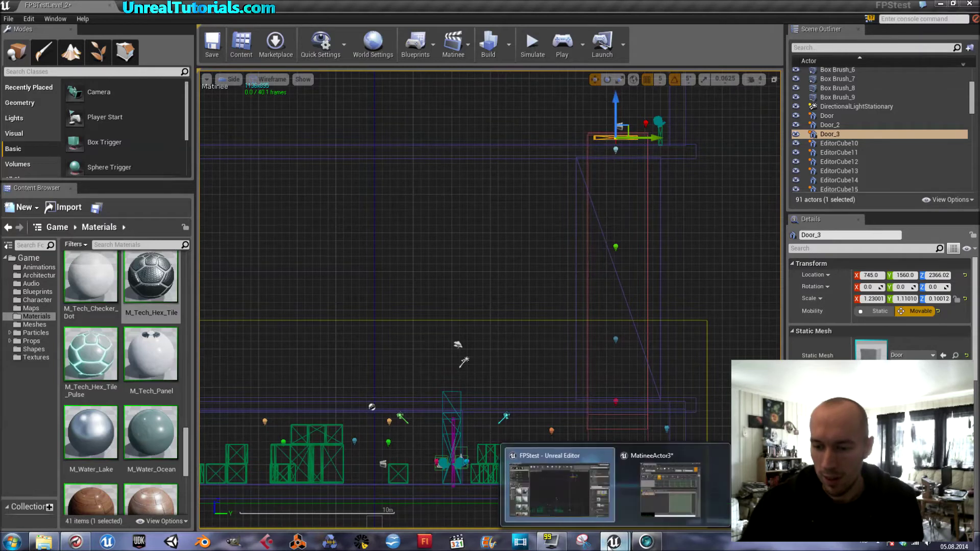
pyautogui.click(638, 497)
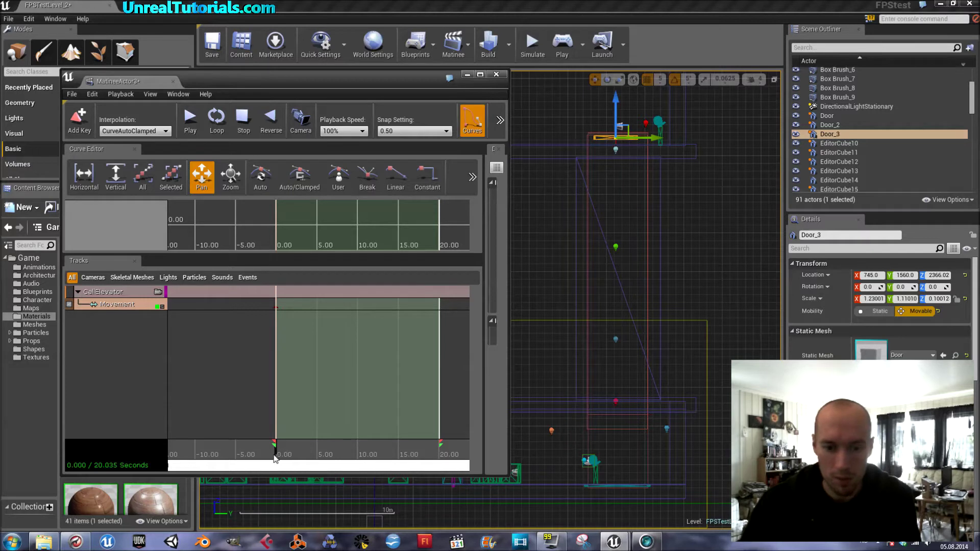
pyautogui.moveTo(274, 458); pyautogui.dragTo(335, 455)
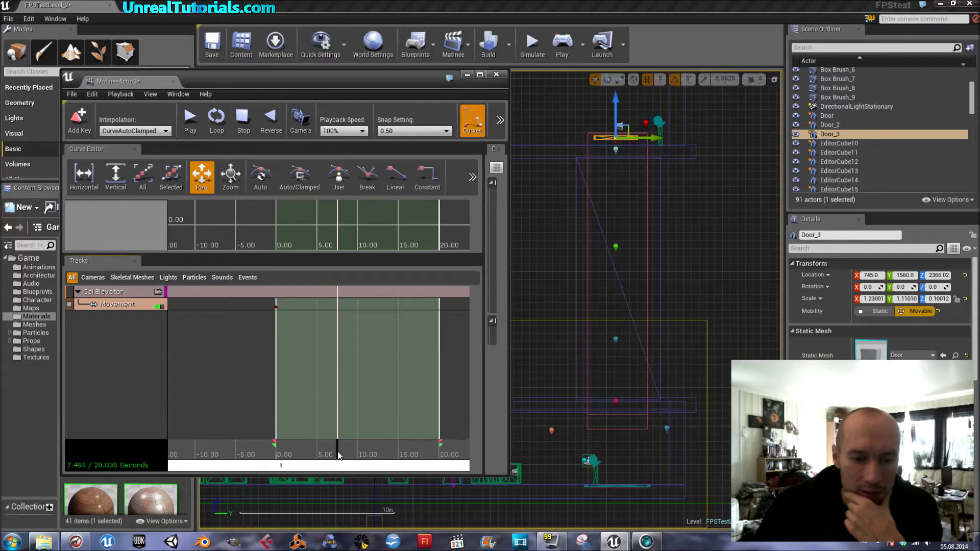
pyautogui.moveTo(338, 456); pyautogui.dragTo(339, 453)
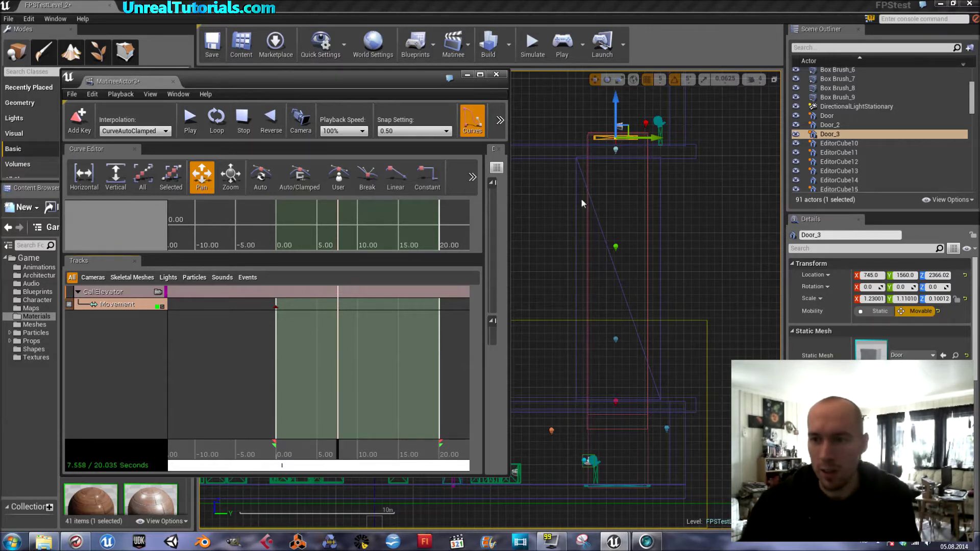
pyautogui.moveTo(614, 107); pyautogui.dragTo(605, 451)
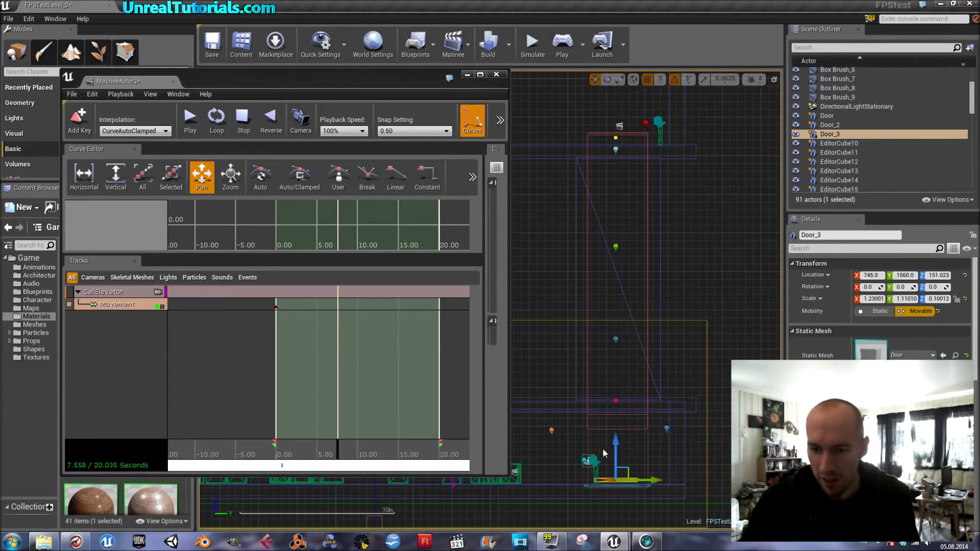
pyautogui.press('Return')
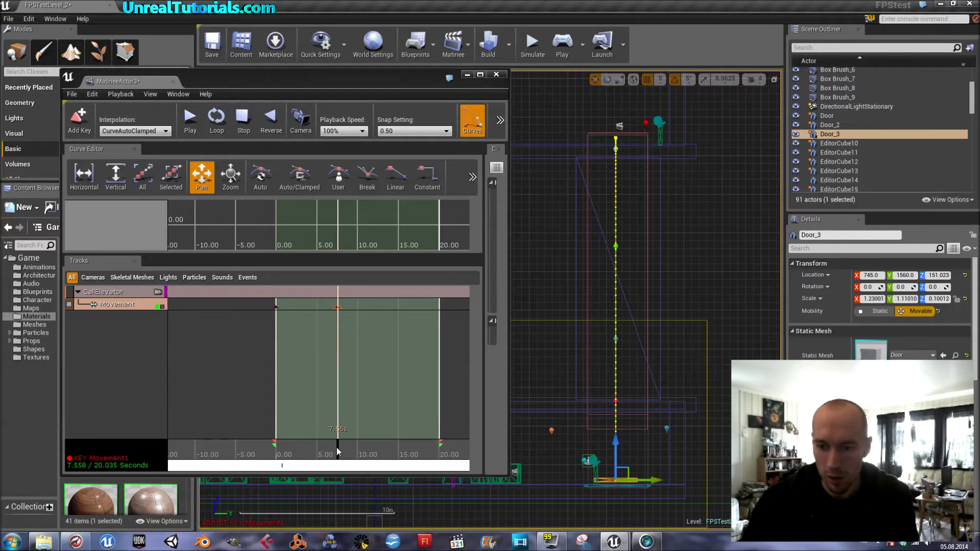
pyautogui.moveTo(336, 447)
pyautogui.mouseDown()
pyautogui.moveTo(302, 449)
pyautogui.moveTo(340, 452)
pyautogui.mouseUp()
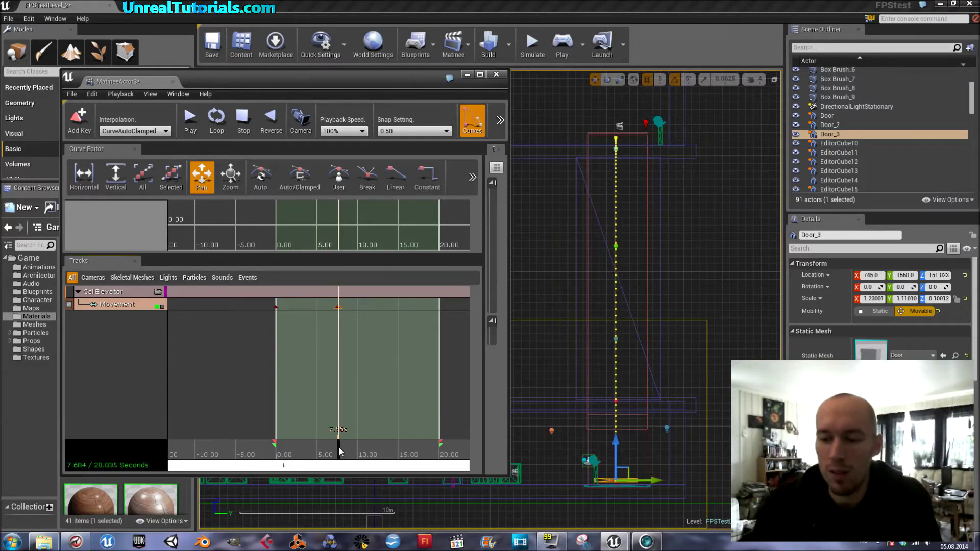
pyautogui.moveTo(341, 451); pyautogui.dragTo(360, 450)
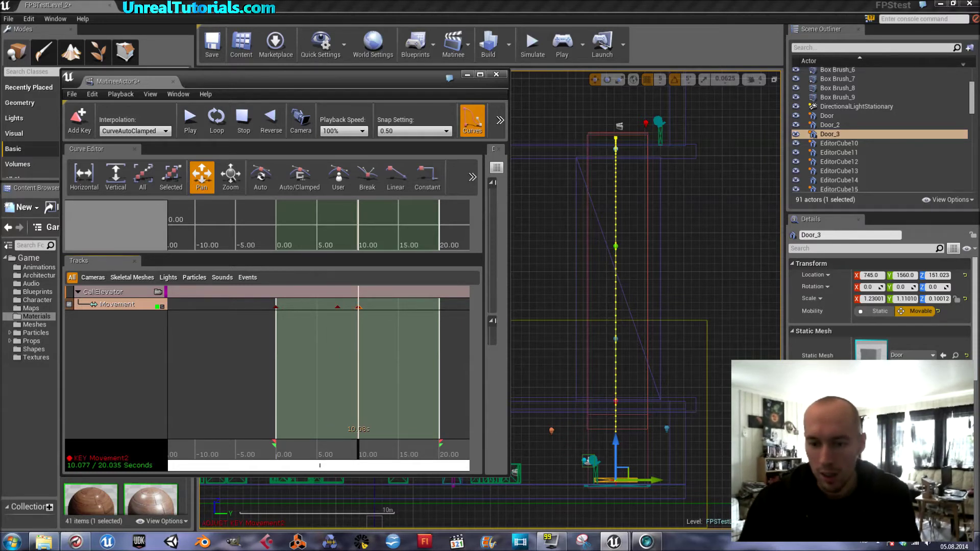
# Step: Raise the platform back to the upper floor for a key at about 18 s, and trim the sequence's end to about 18.08 s
pyautogui.moveTo(359, 450); pyautogui.dragTo(423, 453)
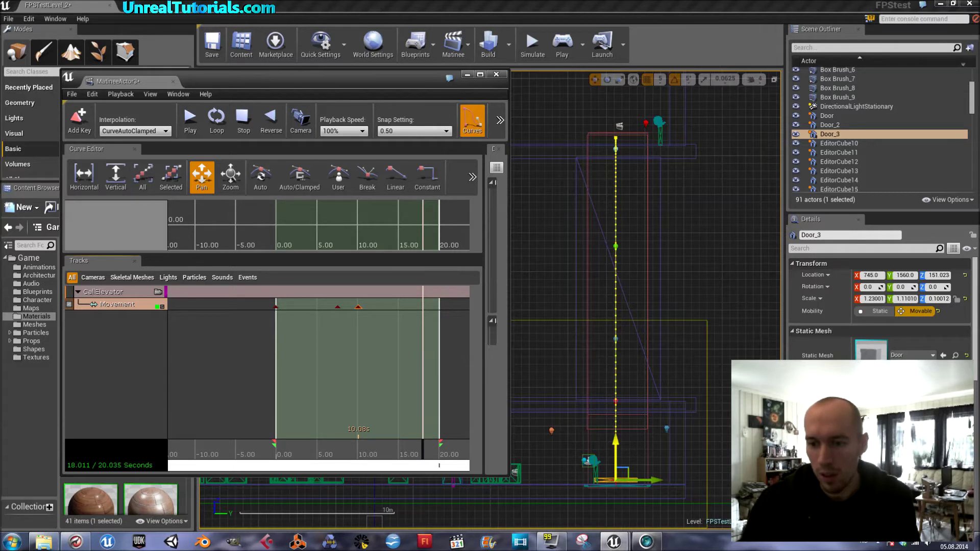
pyautogui.moveTo(615, 447); pyautogui.dragTo(598, 106)
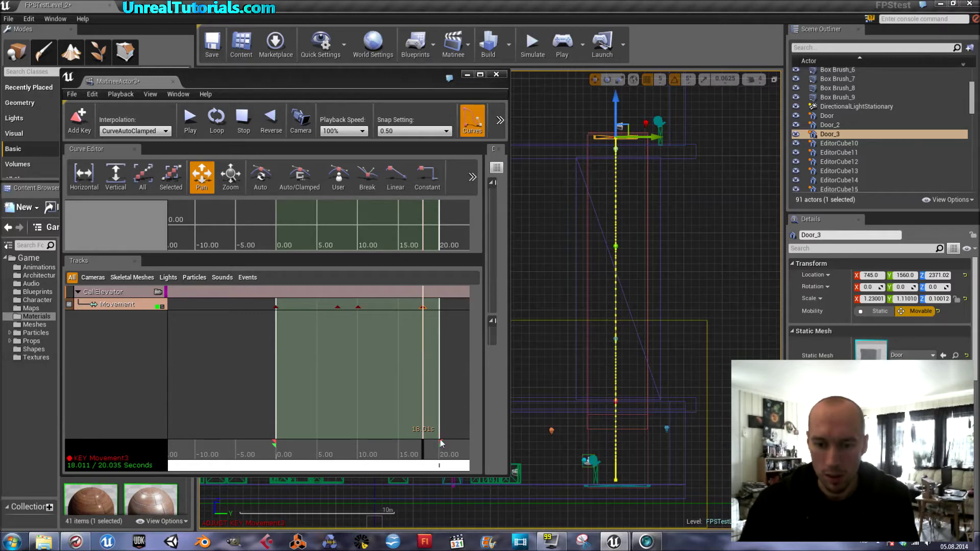
pyautogui.moveTo(442, 444)
pyautogui.mouseDown()
pyautogui.moveTo(417, 446)
pyautogui.moveTo(427, 443)
pyautogui.mouseUp()
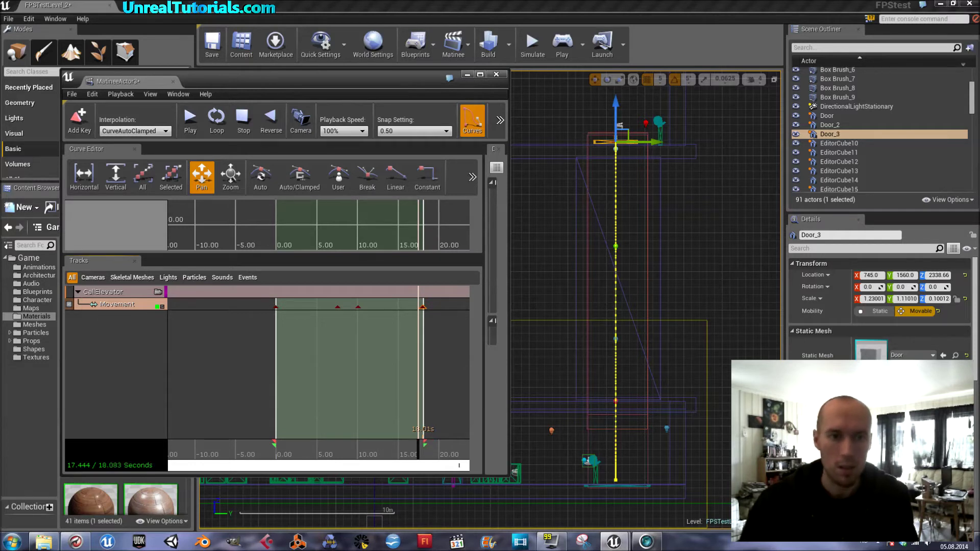
# Step: Save all changes to the level, agreeing to close Matinee
pyautogui.click(71, 96)
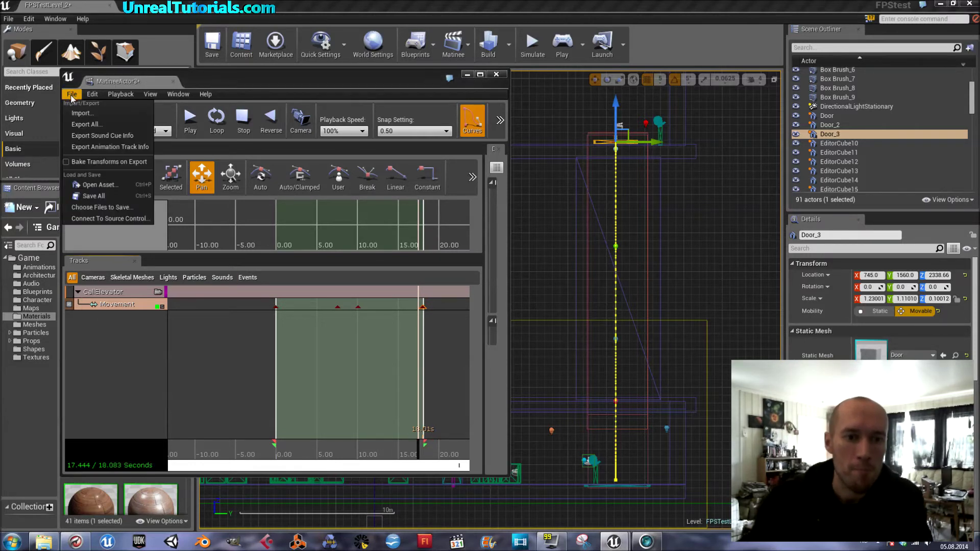
pyautogui.click(103, 194)
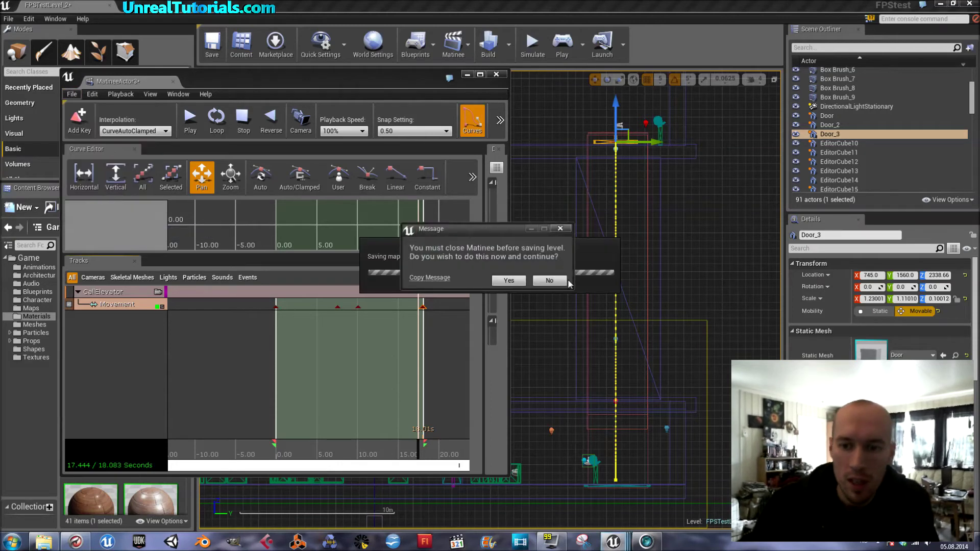
pyautogui.click(508, 281)
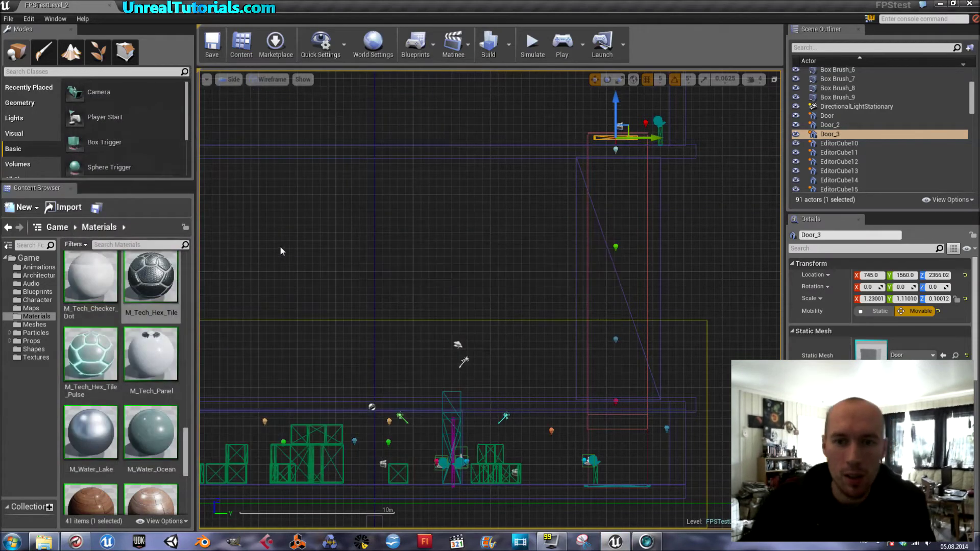
# Step: Return the viewport to Perspective and bring the lower room's glowing pedestal and elevator opening into view
pyautogui.click(268, 79)
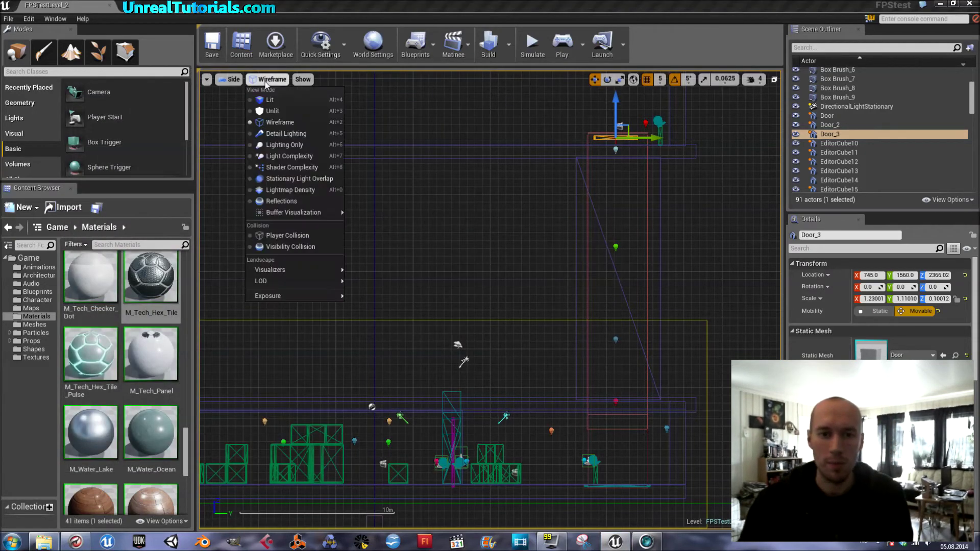
pyautogui.click(231, 79)
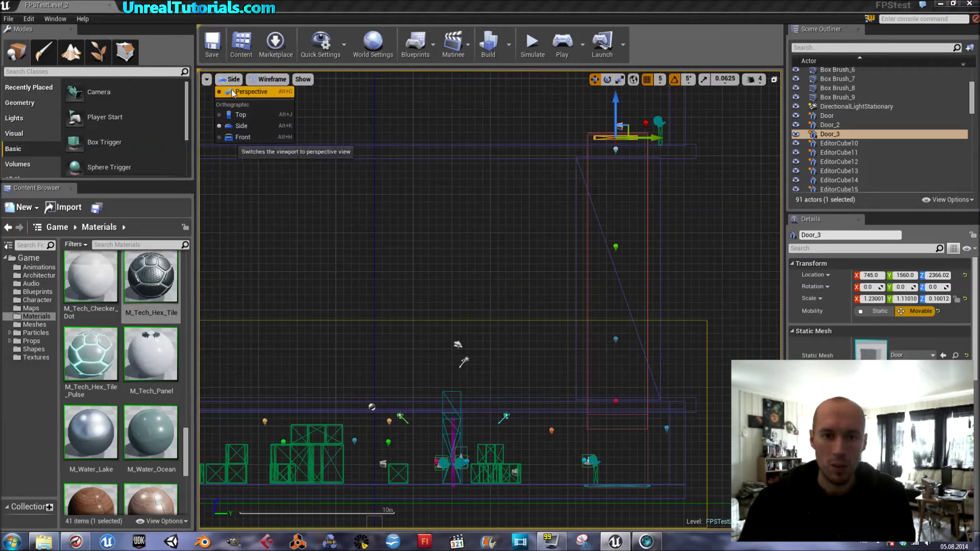
pyautogui.click(232, 92)
pyautogui.moveTo(415, 271); pyautogui.dragTo(416, 271, button='right')
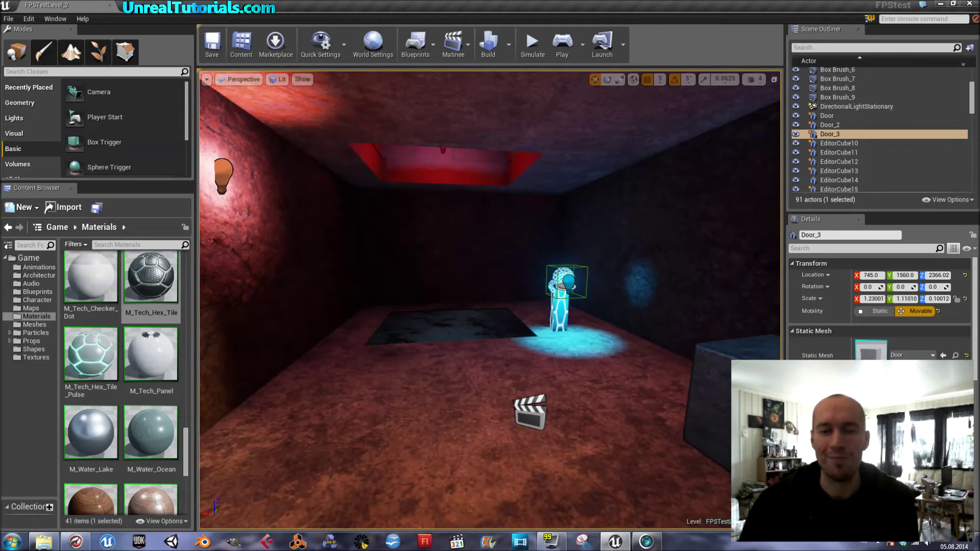
# Step: Open the Level Blueprint and show an empty area of the Event Graph above the existing nodes
pyautogui.click(414, 50)
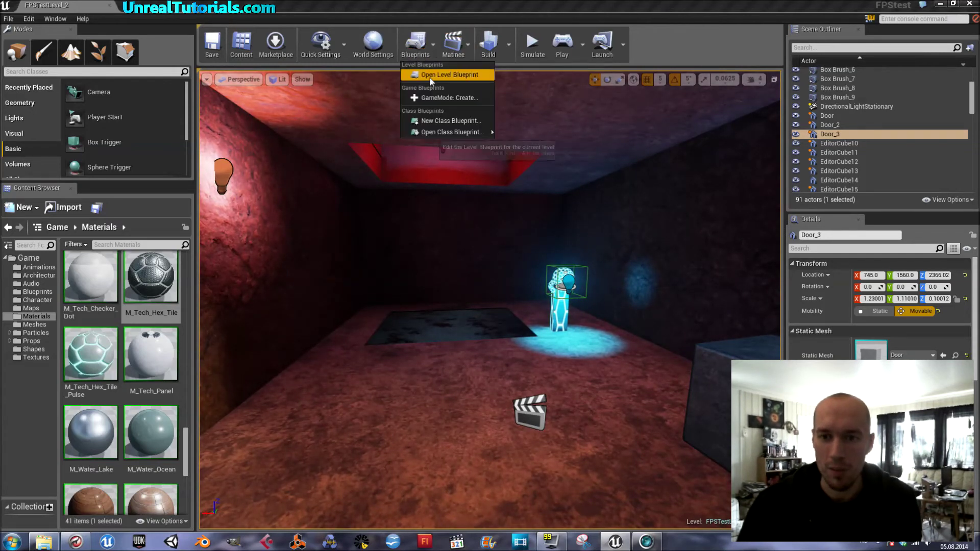
pyautogui.click(449, 75)
pyautogui.scroll(6, 294, 309)
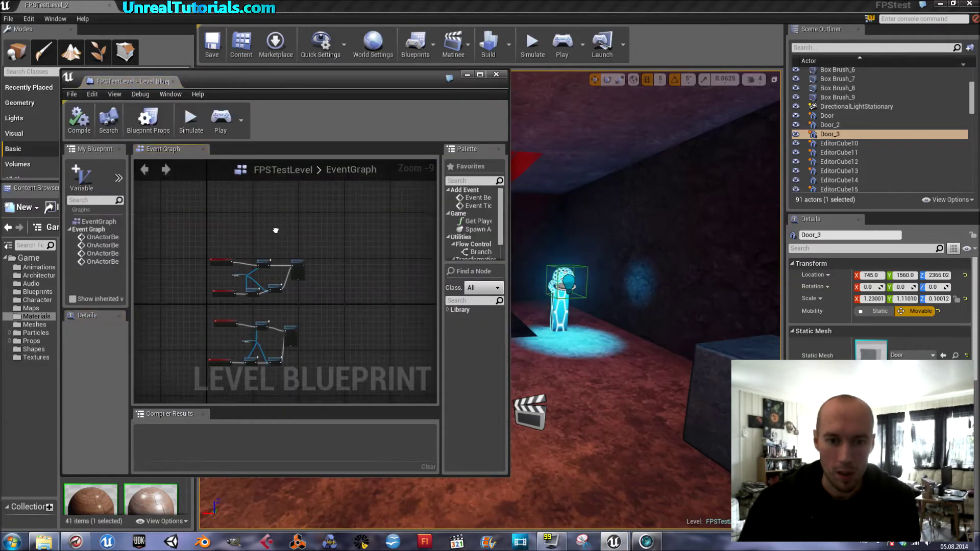
pyautogui.moveTo(326, 222); pyautogui.dragTo(333, 339, button='right')
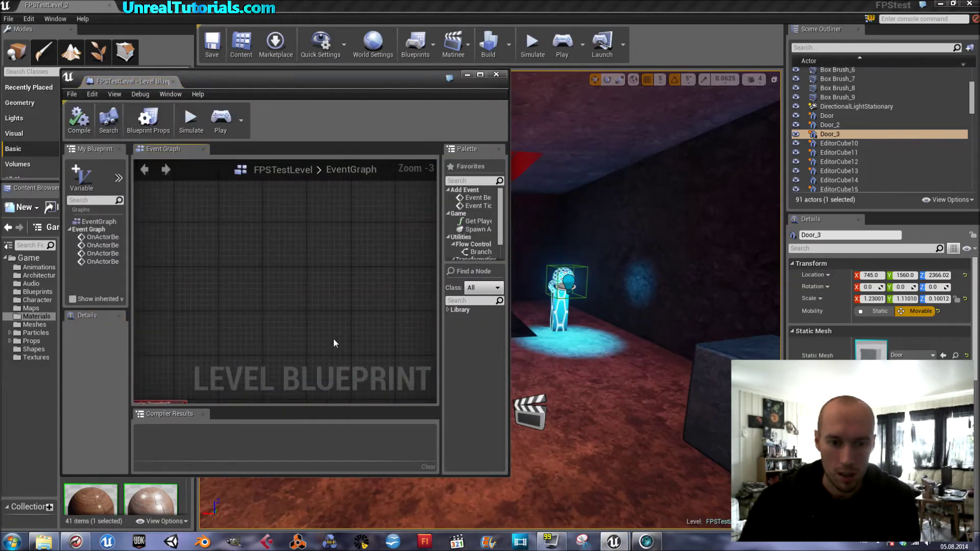
pyautogui.moveTo(342, 302); pyautogui.dragTo(344, 332, button='right')
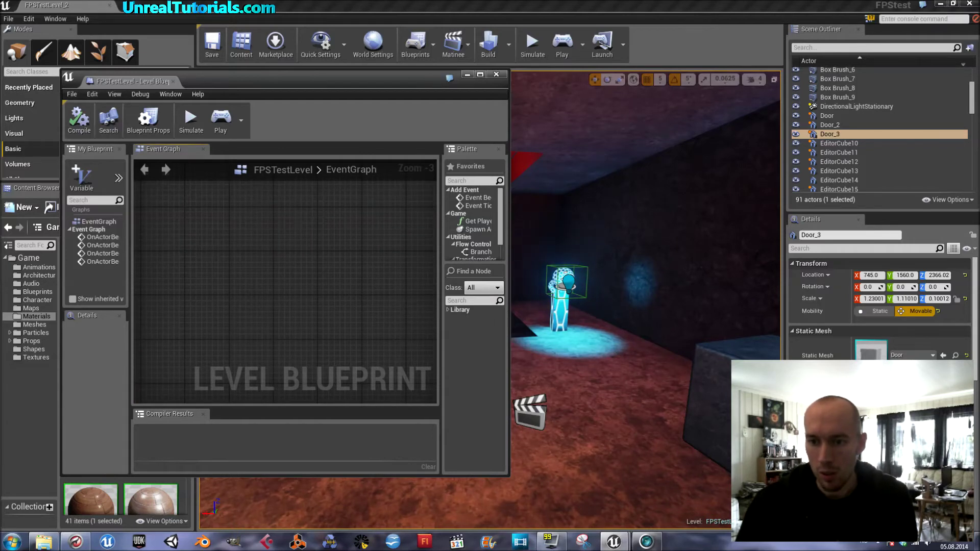
# Step: Add an OnActorBeginOverlap event for the pedestal's box trigger, TriggerBox7, to the empty area of the Event Graph
pyautogui.click(567, 263)
pyautogui.click(559, 269)
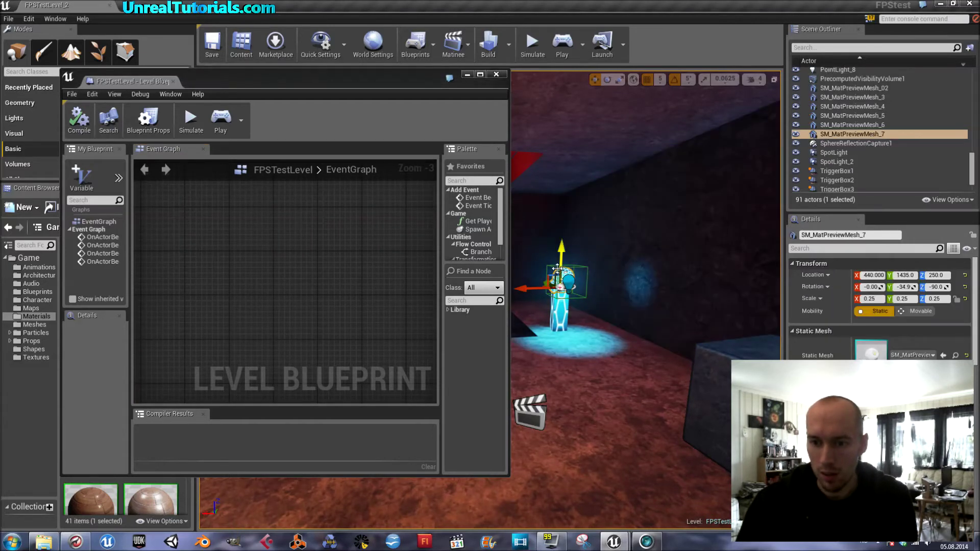
pyautogui.click(559, 269)
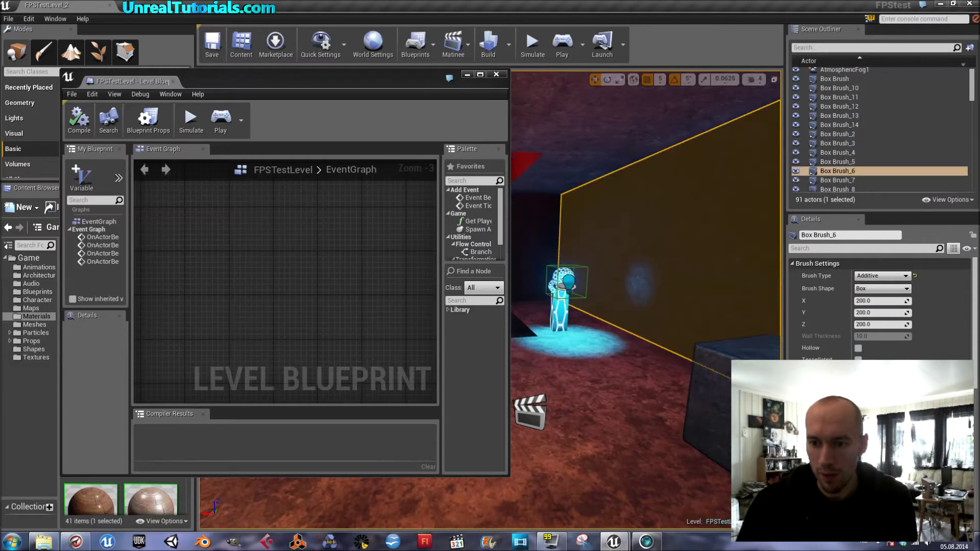
pyautogui.click(562, 278)
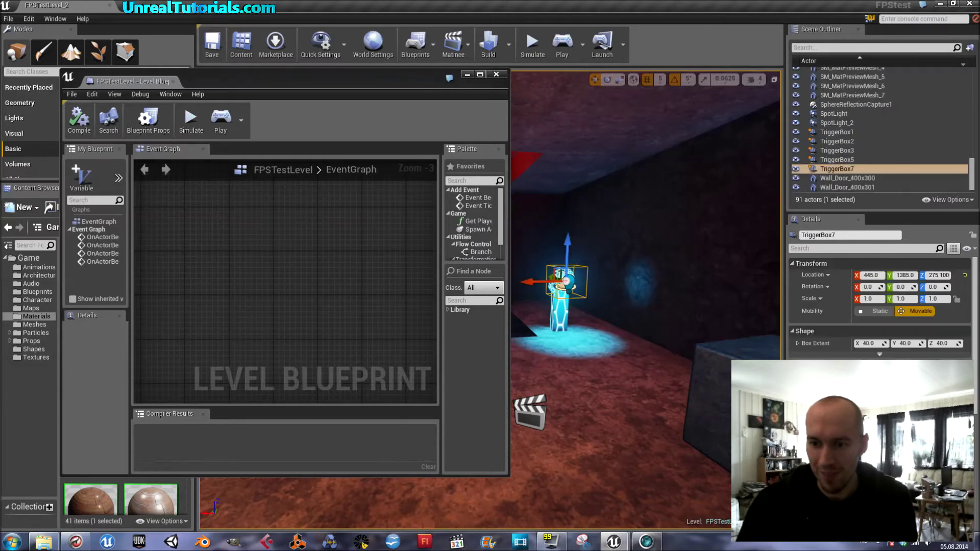
pyautogui.rightClick(217, 250)
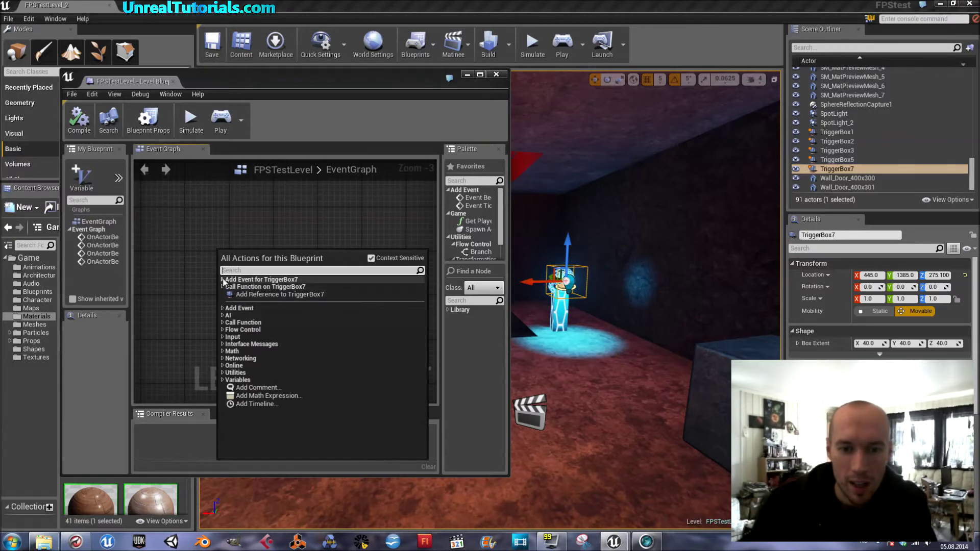
pyautogui.click(223, 280)
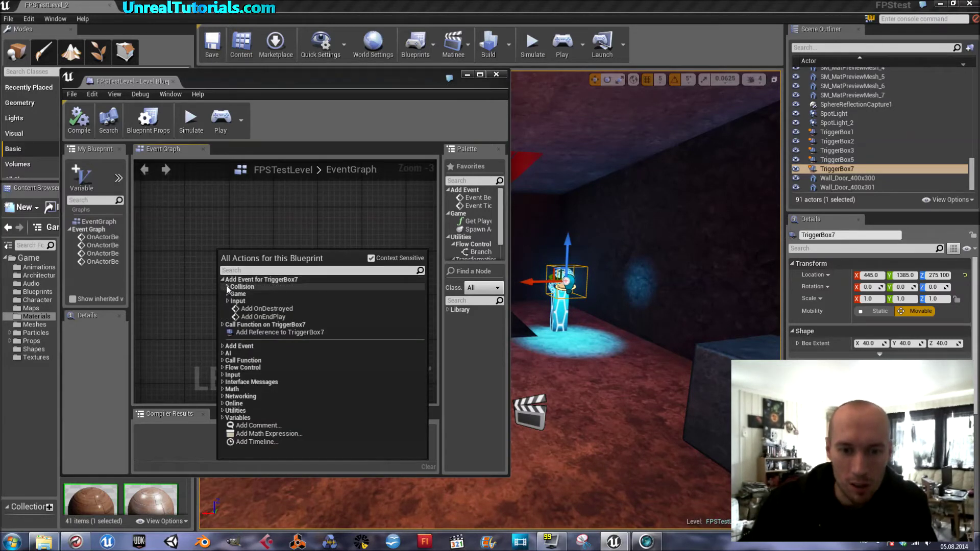
pyautogui.click(227, 288)
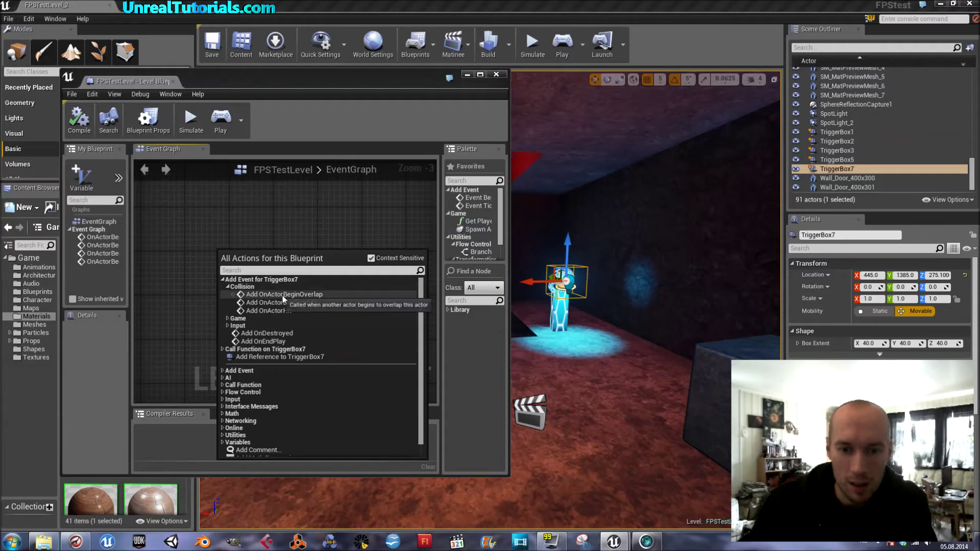
pyautogui.click(253, 294)
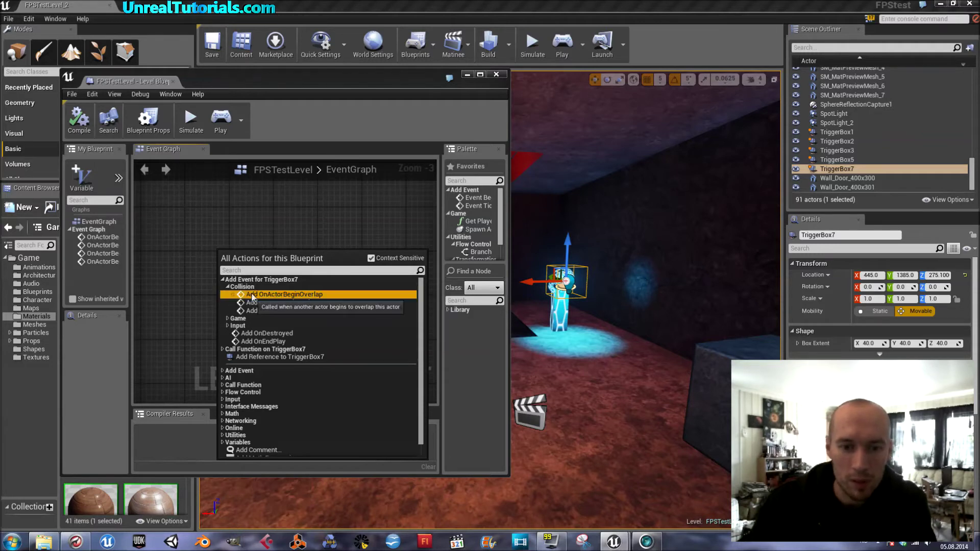
pyautogui.moveTo(256, 276); pyautogui.dragTo(206, 232)
pyautogui.scroll(2, 206, 232)
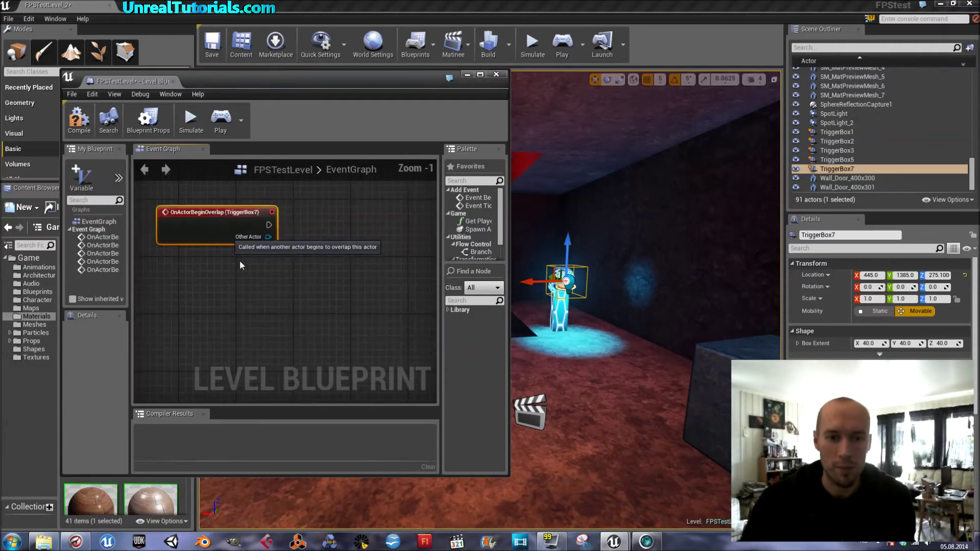
pyautogui.click(258, 286)
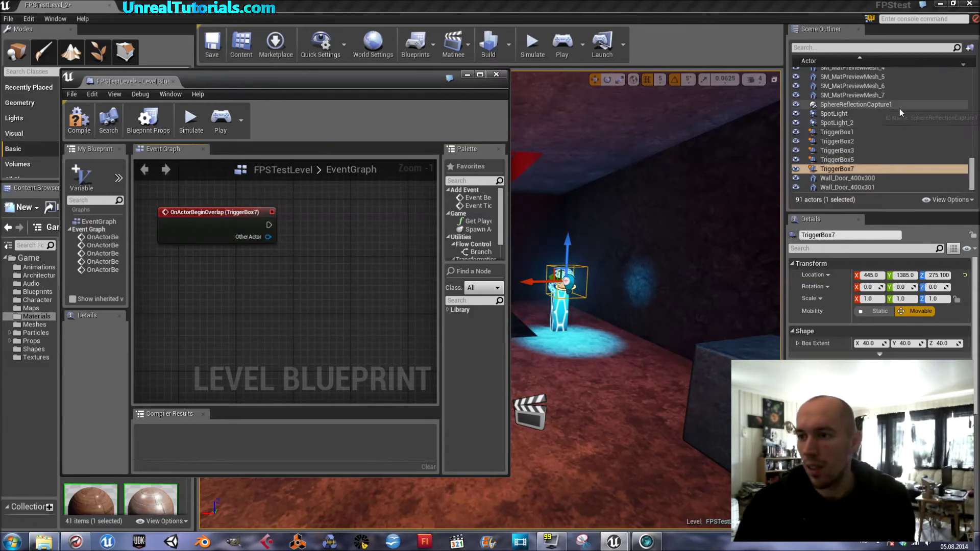
# Step: Filter the scene's actors by "matin" and select MatineeActor3, the elevator's Matinee
pyautogui.moveTo(971, 171)
pyautogui.mouseDown()
pyautogui.moveTo(970, 74)
pyautogui.moveTo(969, 159)
pyautogui.mouseUp()
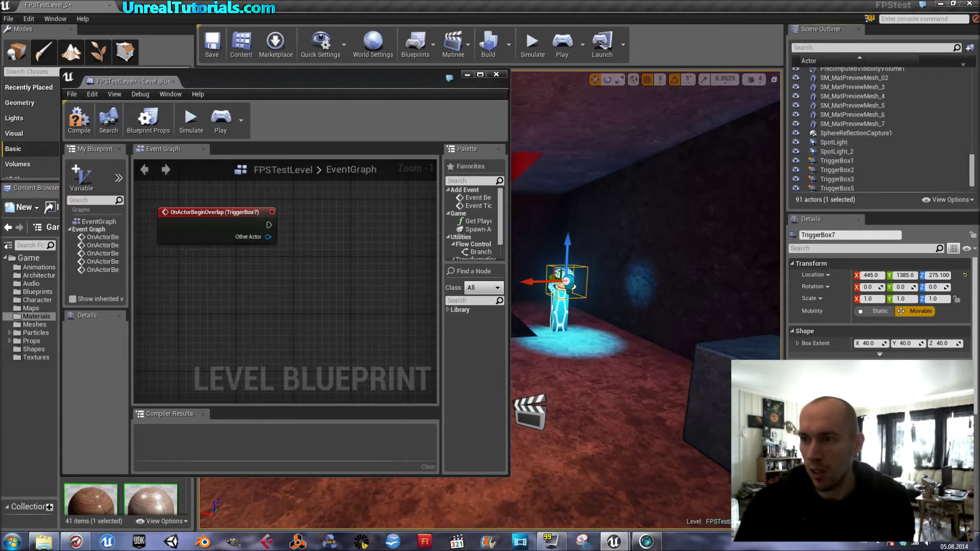
pyautogui.click(826, 47)
pyautogui.write('ma')
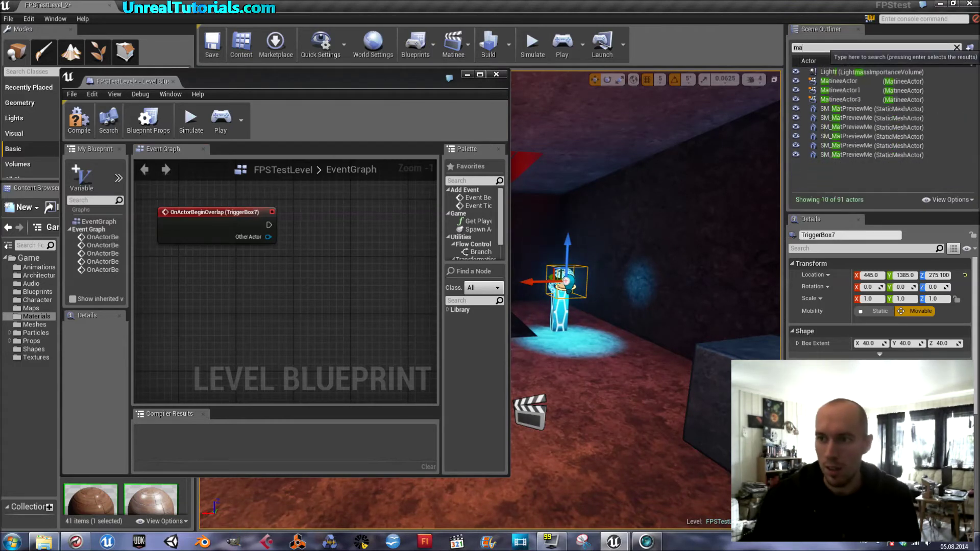
pyautogui.write('in')
pyautogui.press('BackSpace')
pyautogui.write('ti')
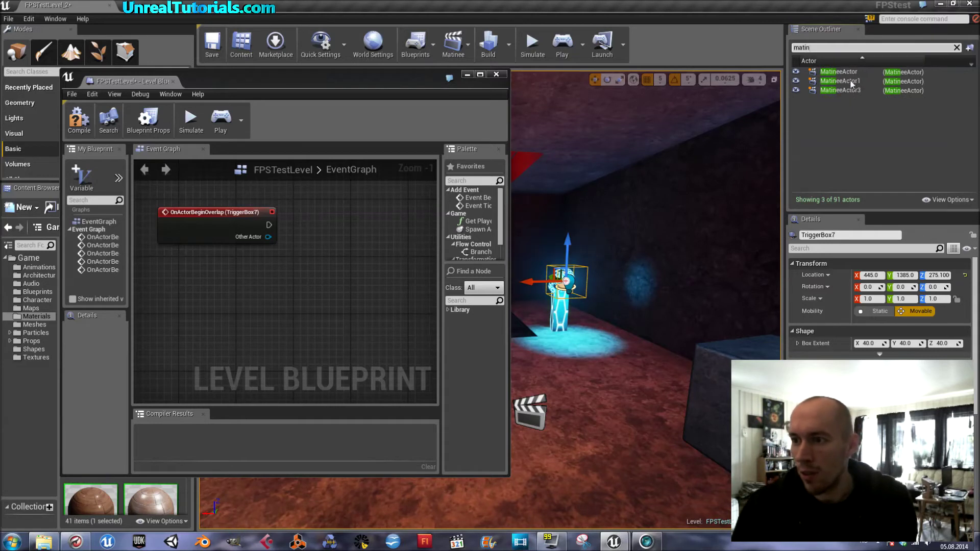
pyautogui.click(842, 90)
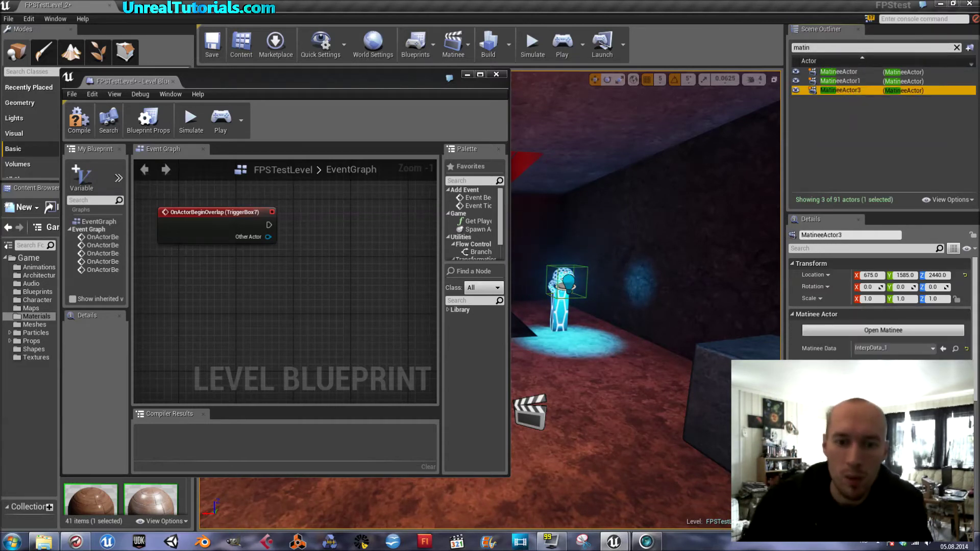
# Step: Add a reference to MatineeActor3 to the Event Graph and place it below the overlap event
pyautogui.rightClick(300, 258)
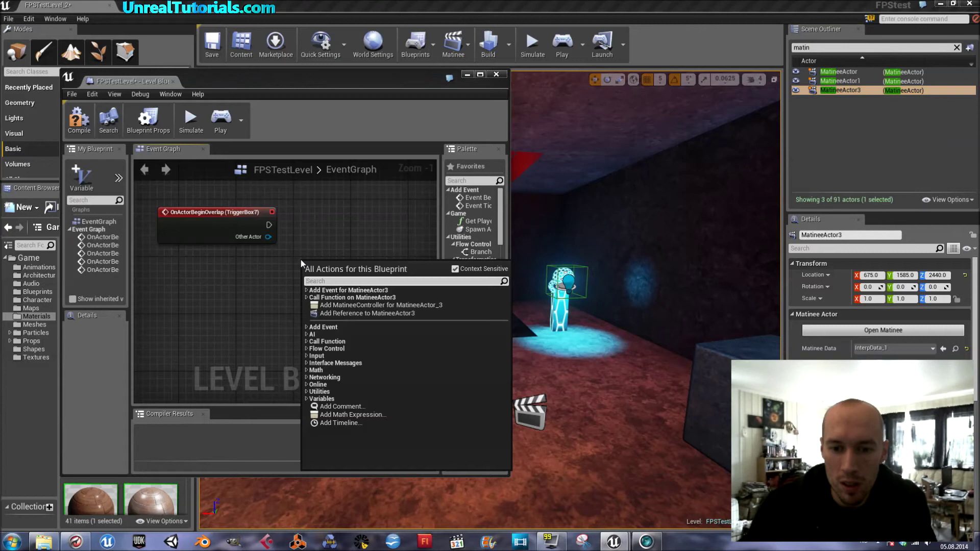
pyautogui.click(330, 313)
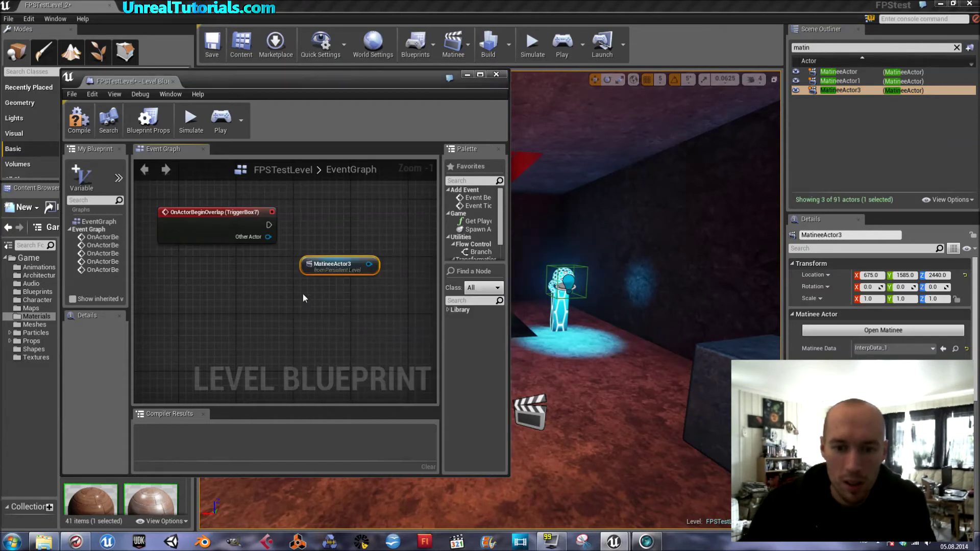
pyautogui.moveTo(325, 263); pyautogui.dragTo(231, 306)
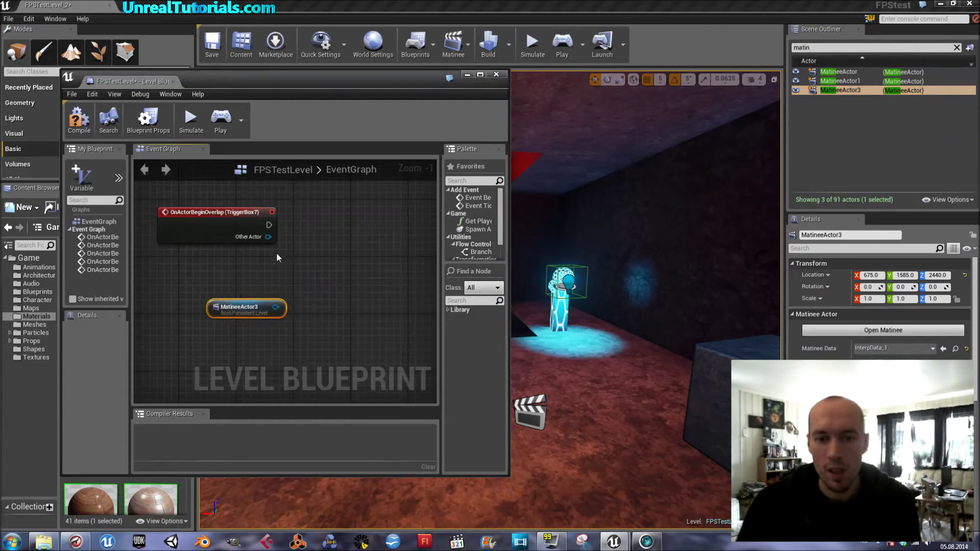
# Step: Add a Play function call on MatineeActor3 beside the overlap event and delete the spare, unconnected MatineeActor3 reference
pyautogui.moveTo(326, 225); pyautogui.dragTo(330, 223, button='right')
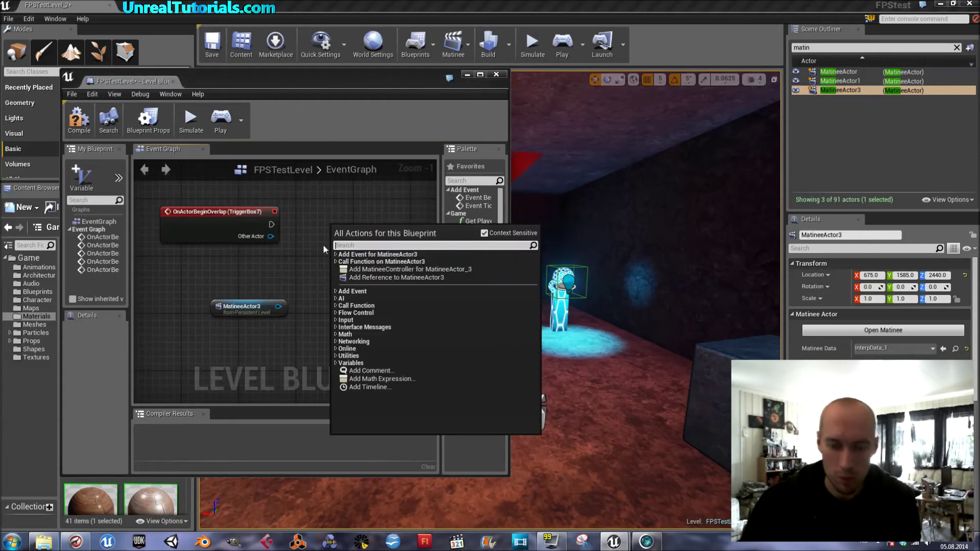
pyautogui.write('play')
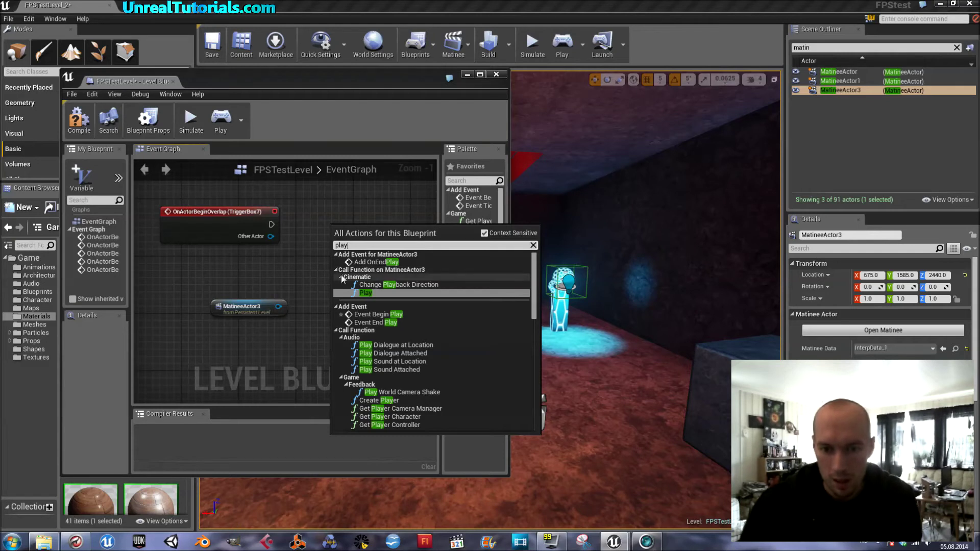
pyautogui.click(362, 292)
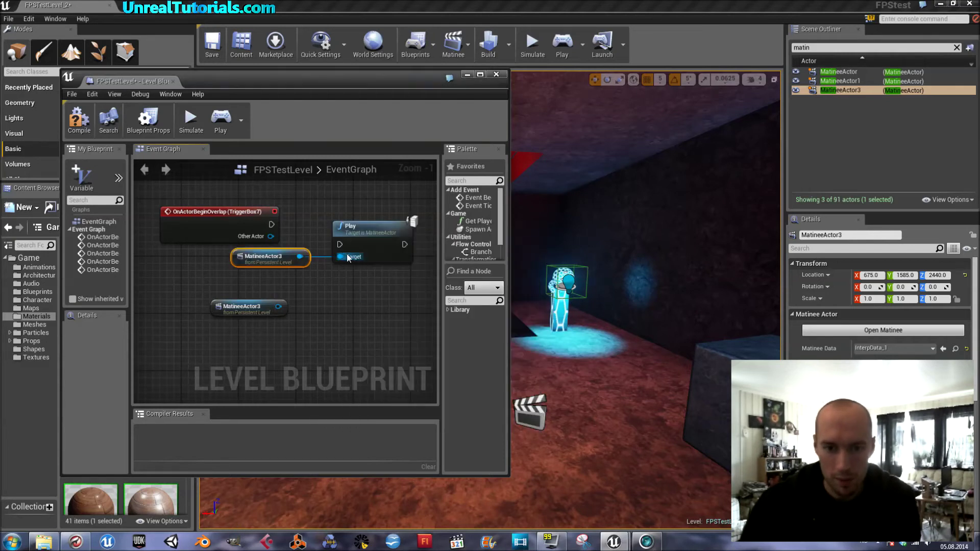
pyautogui.moveTo(283, 256); pyautogui.dragTo(268, 278)
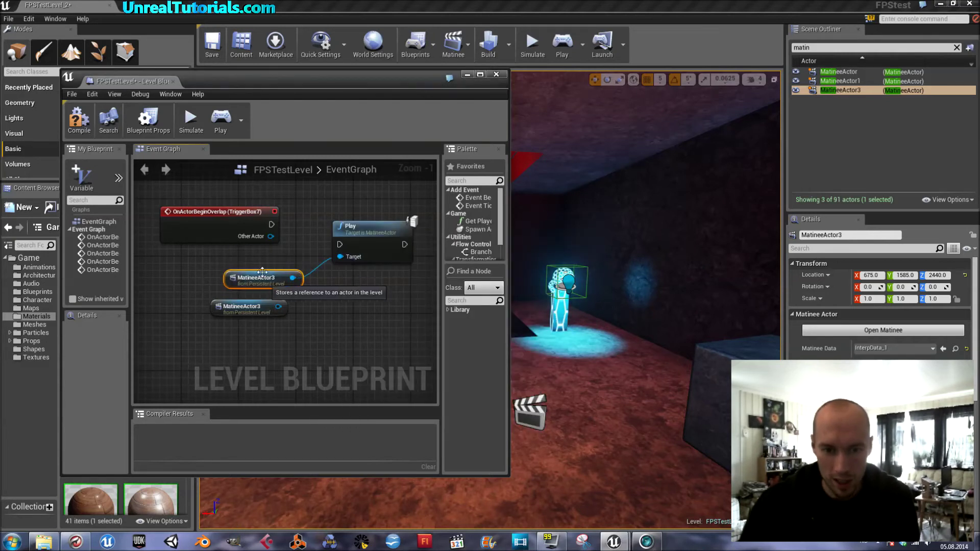
pyautogui.click(260, 311)
pyautogui.press('Delete')
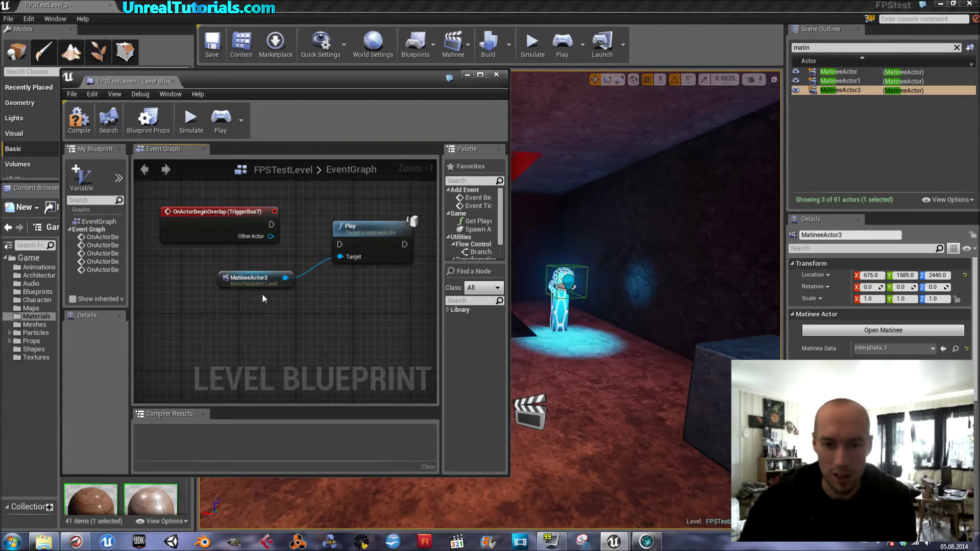
# Step: Connect the overlap event's execution output to the Play node's execution input and compile the Level Blueprint
pyautogui.moveTo(266, 280); pyautogui.dragTo(274, 295)
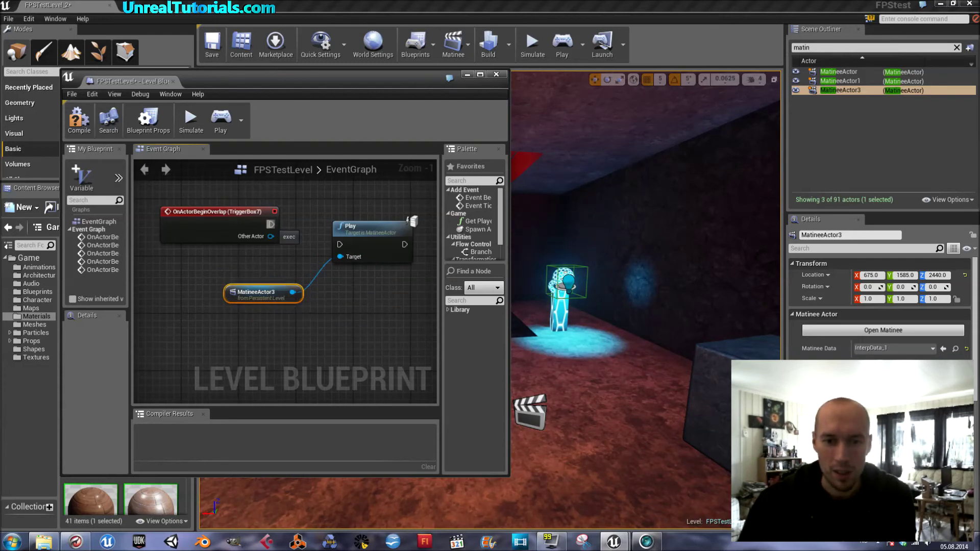
pyautogui.moveTo(338, 245); pyautogui.dragTo(337, 245)
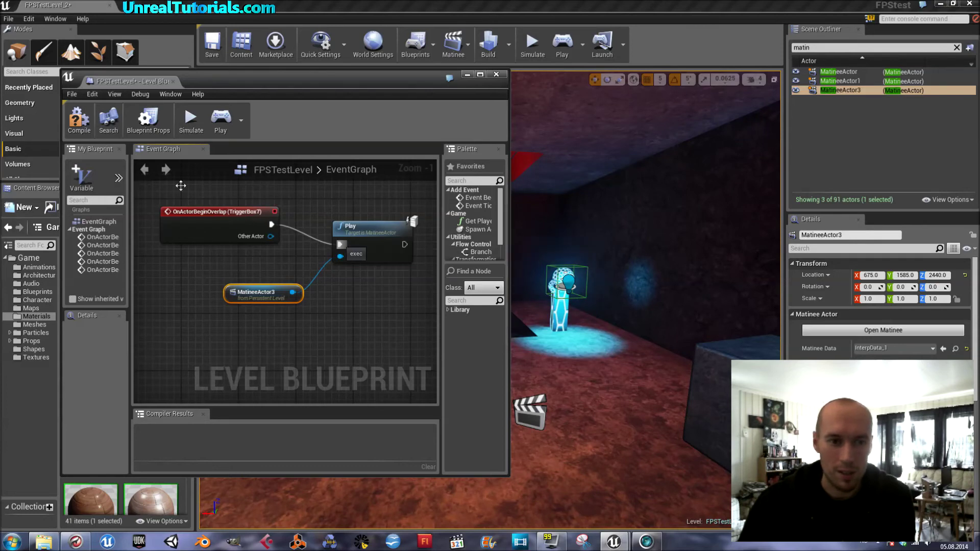
pyautogui.click(83, 117)
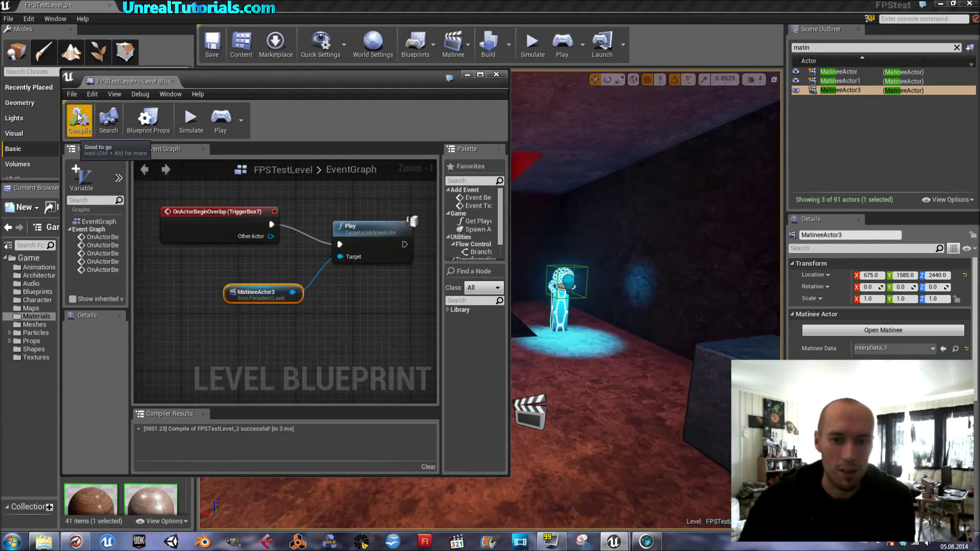
# Step: Minimize the Level Blueprint, save the level and start a play test from the lower room's floor
pyautogui.click(466, 74)
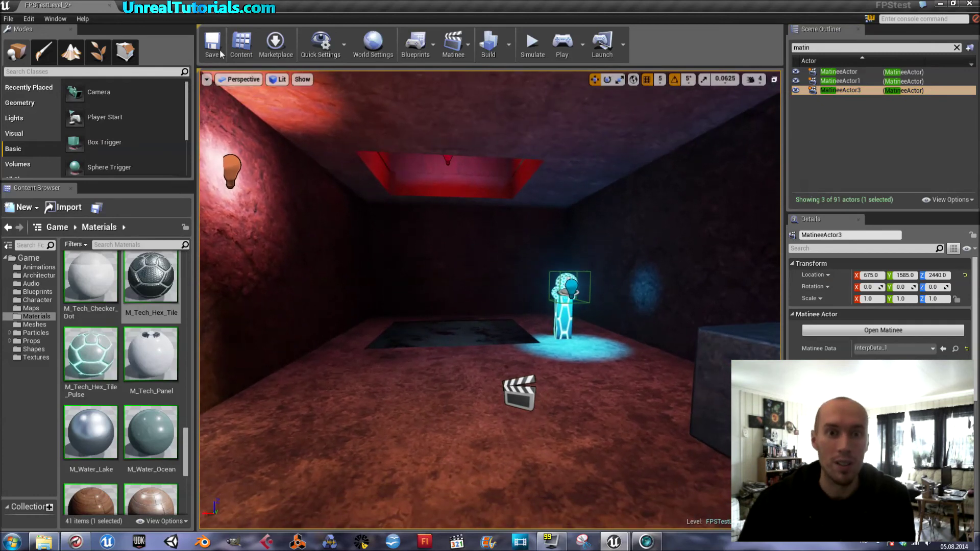
pyautogui.hotkey('ctrl', 's')
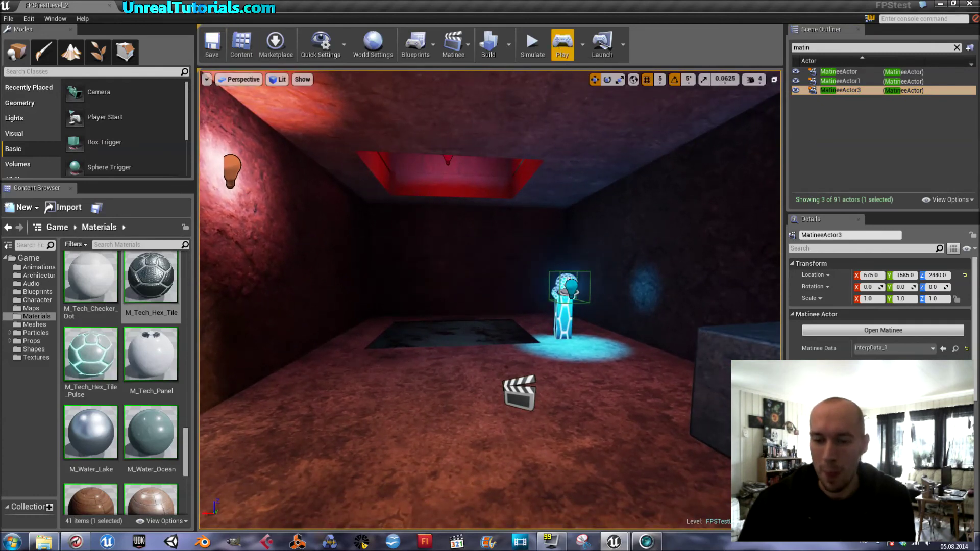
pyautogui.rightClick(456, 271)
pyautogui.click(480, 422)
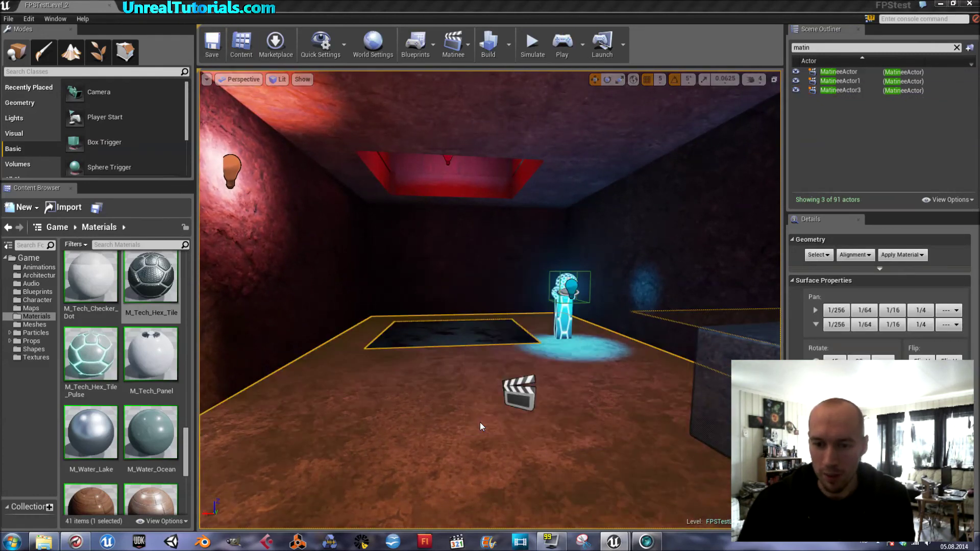
pyautogui.click(472, 410)
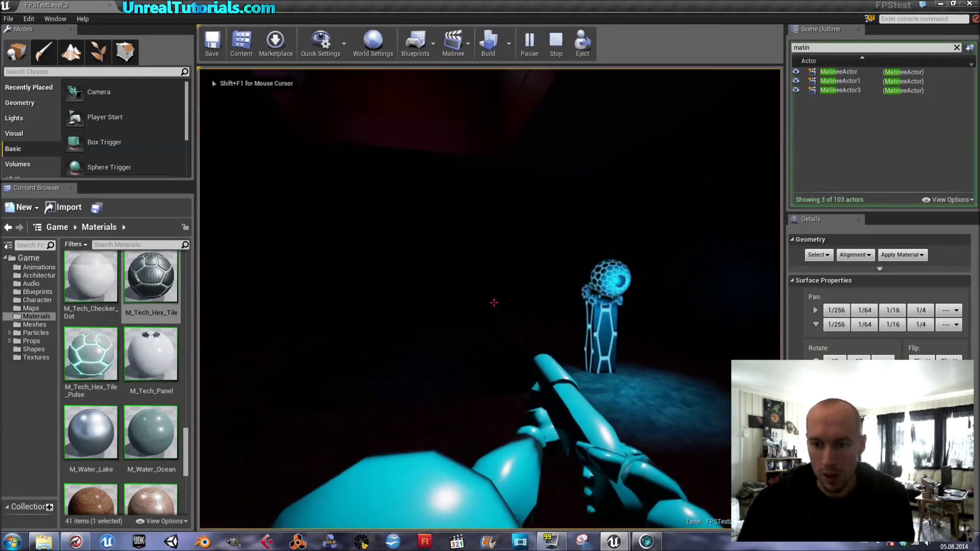
# Step: Test the elevator by walking into the glowing pedestal's trigger, jumping onto the platform and riding it up
pyautogui.press('w')
pyautogui.press('s')
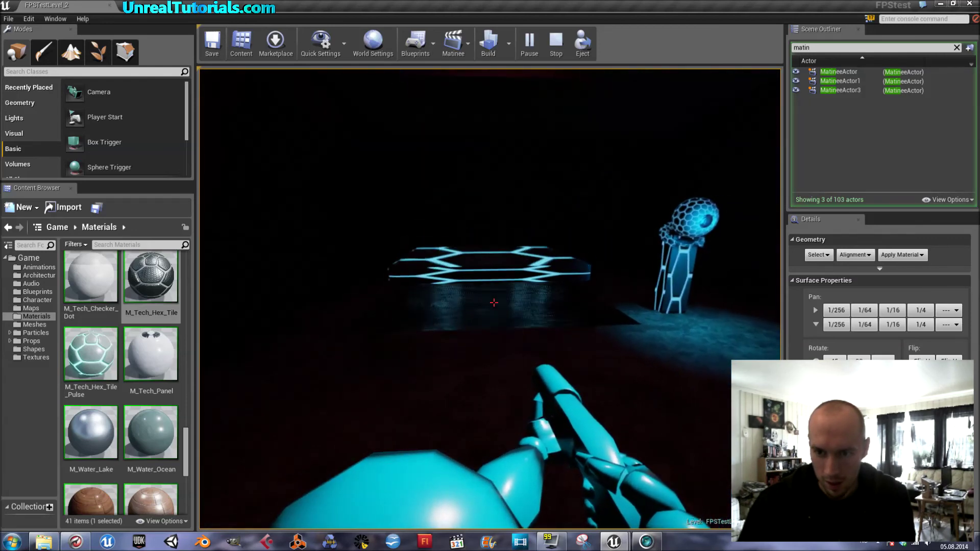
pyautogui.press('w')
pyautogui.press('space')
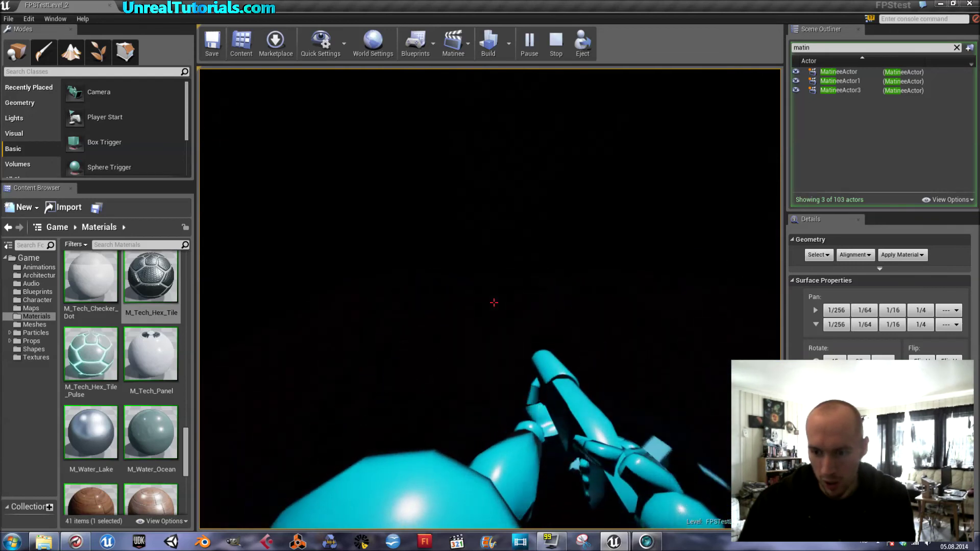
pyautogui.press('w')
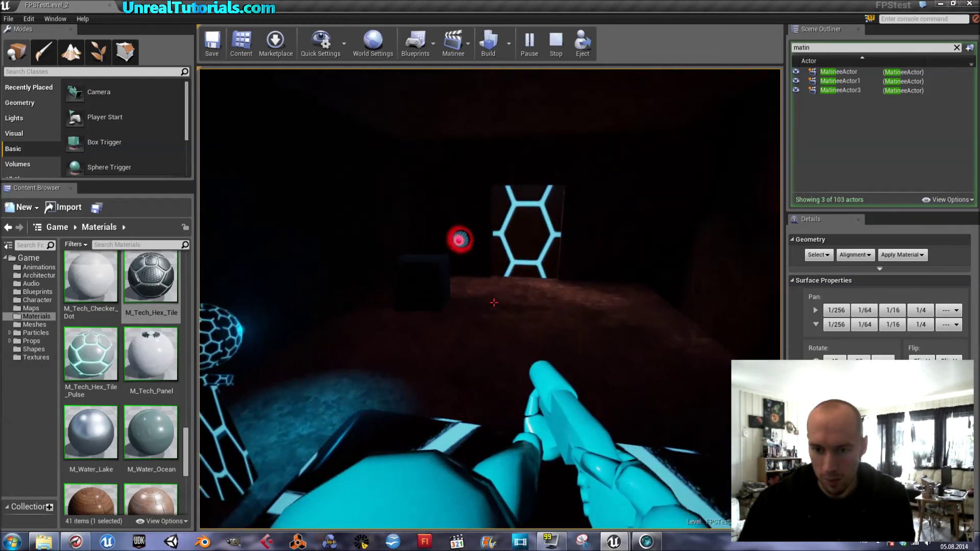
pyautogui.press('w')
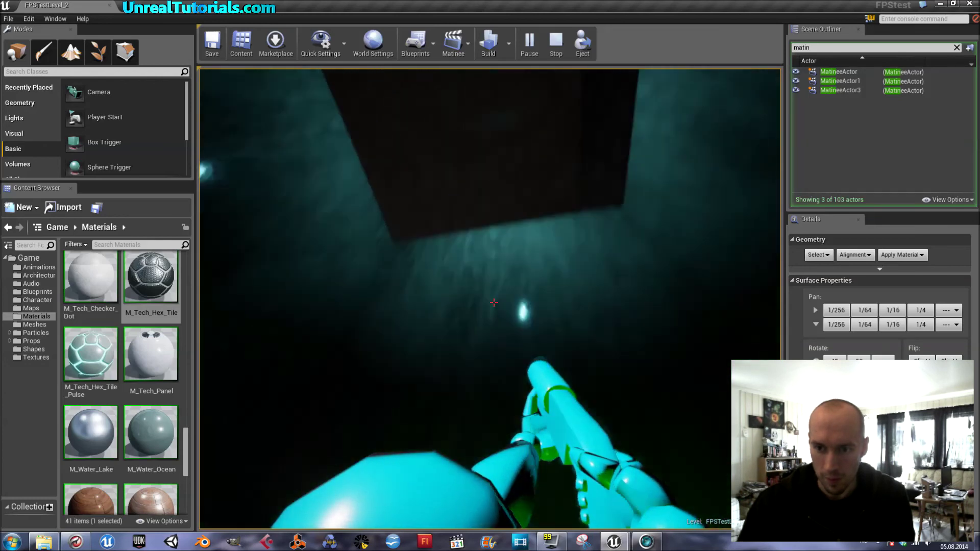
pyautogui.press('w')
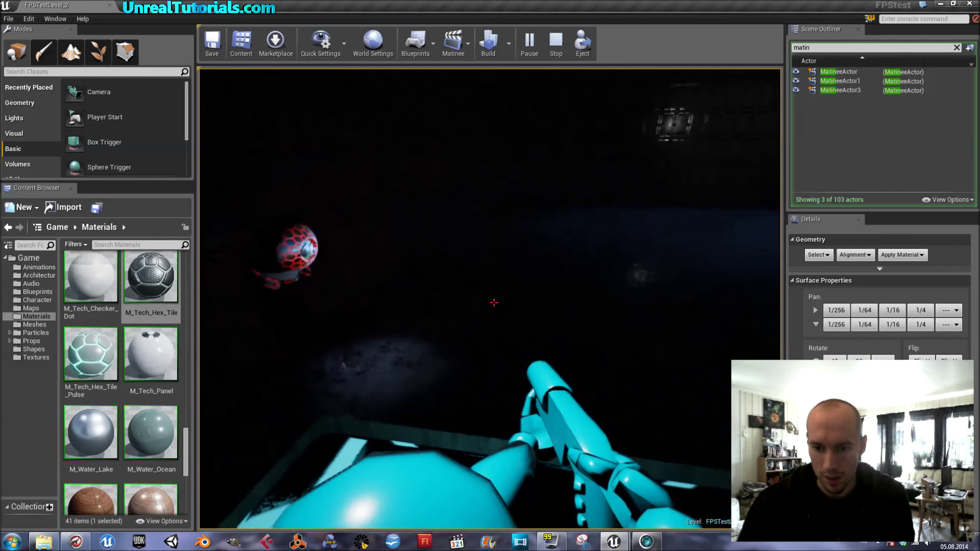
# Step: Step off the platform in the upper room and examine the red pedestal up close
pyautogui.press('w')
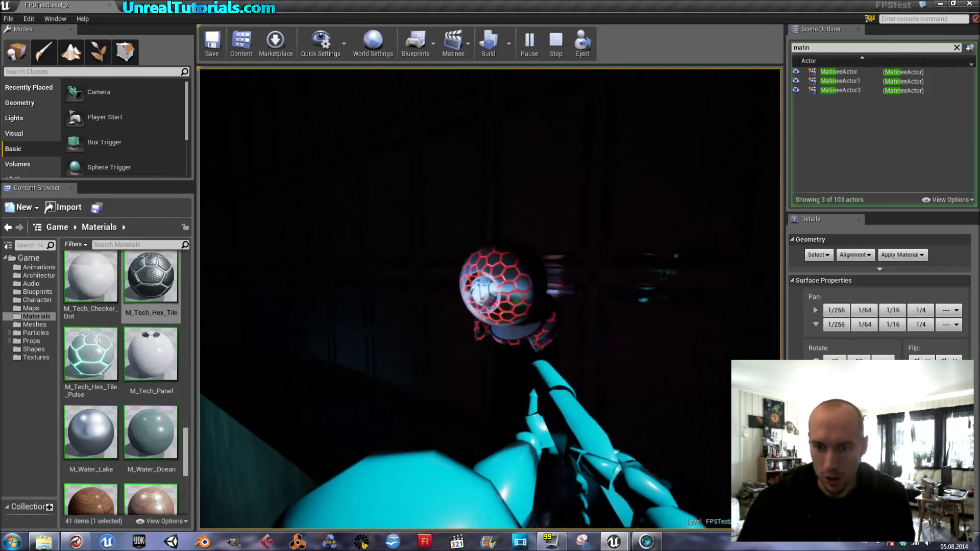
pyautogui.press('s')
pyautogui.press('w')
pyautogui.press('s')
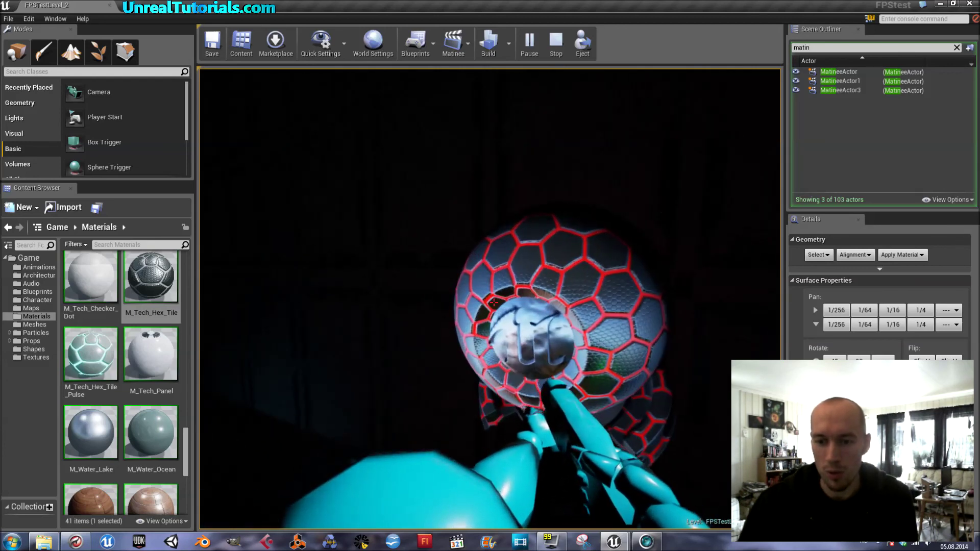
pyautogui.press('s')
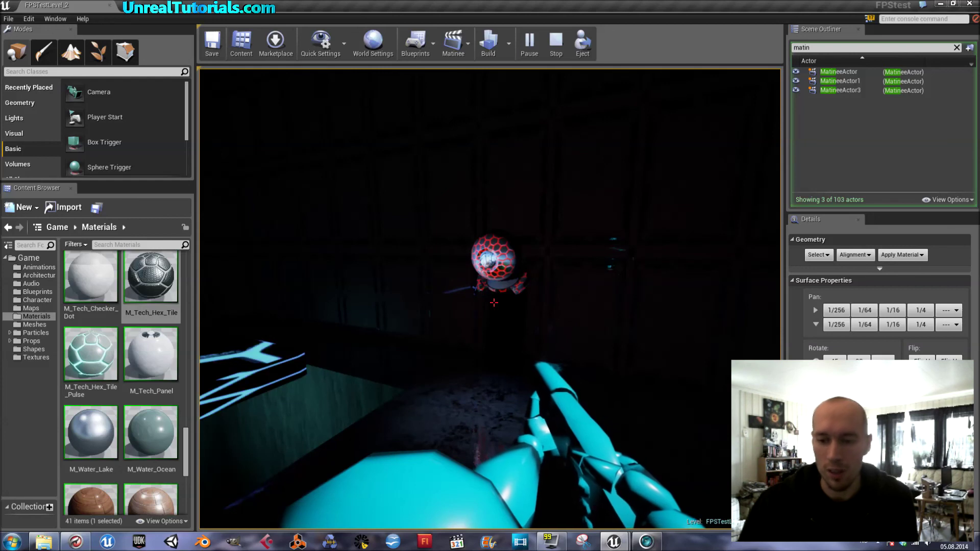
# Step: Walk back to the shaft opening and around its edge to look at the elevator platform
pyautogui.press('w')
pyautogui.press('a')
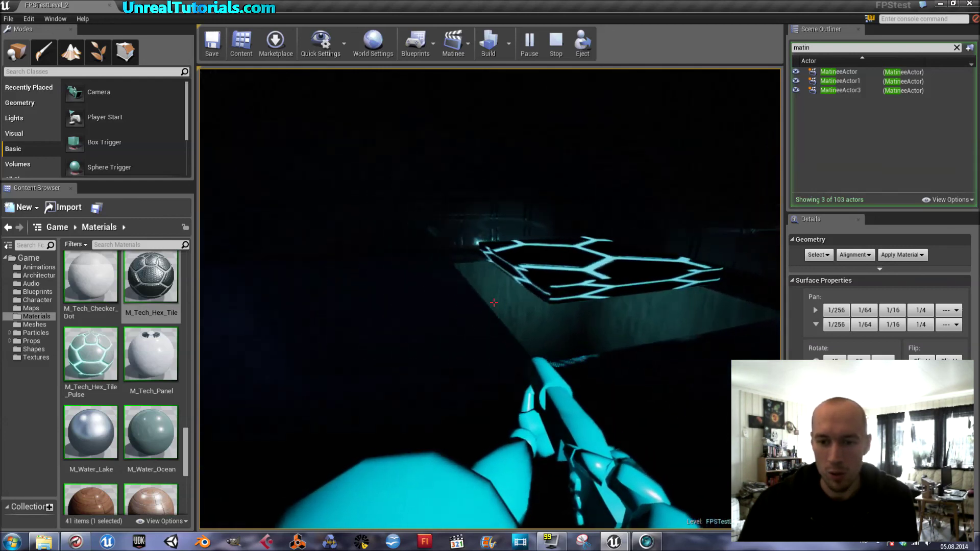
pyautogui.press('w')
pyautogui.press('a')
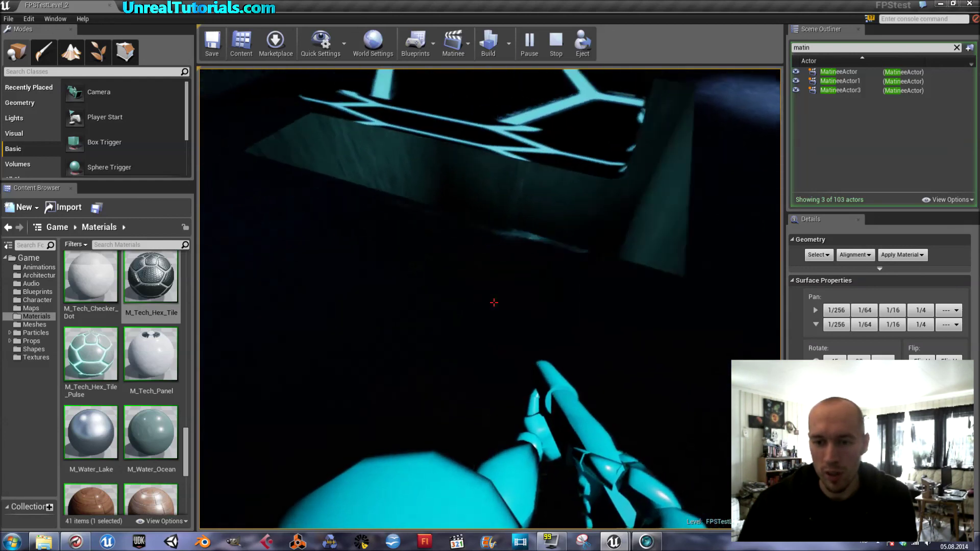